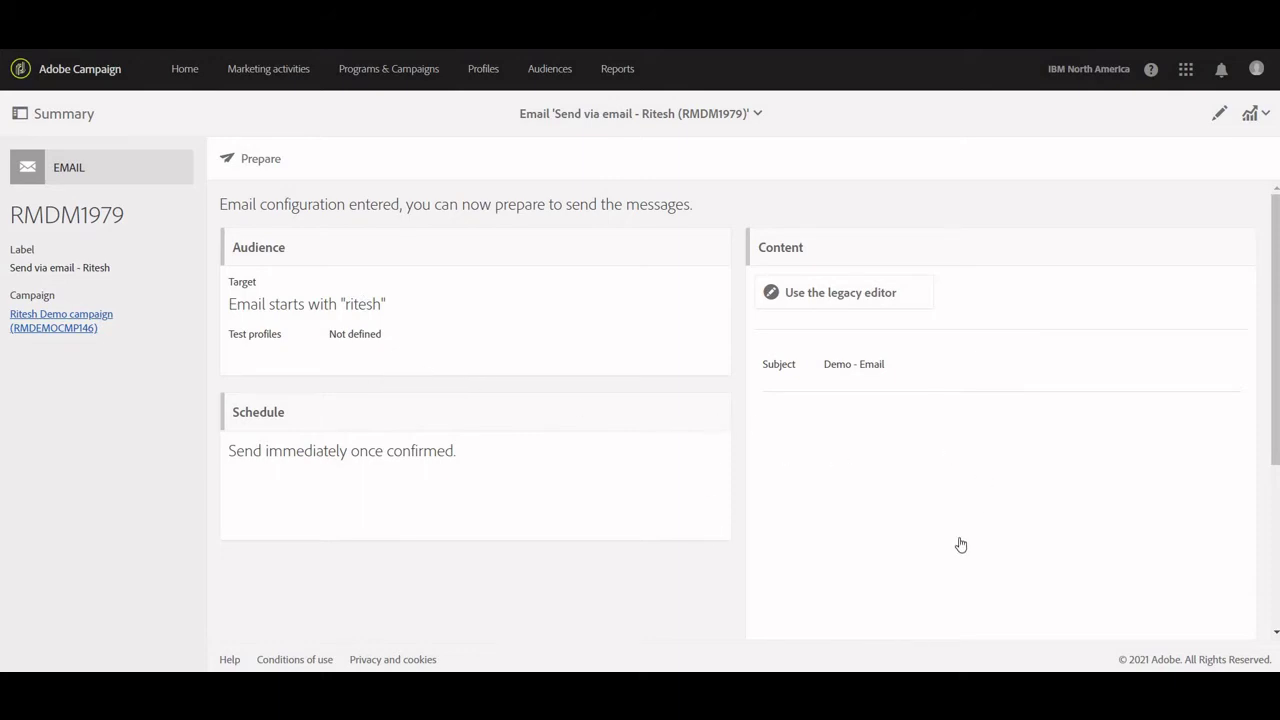
- Open the email's content in the Email Designer and view its sender and subject properties
left_click(877, 484)
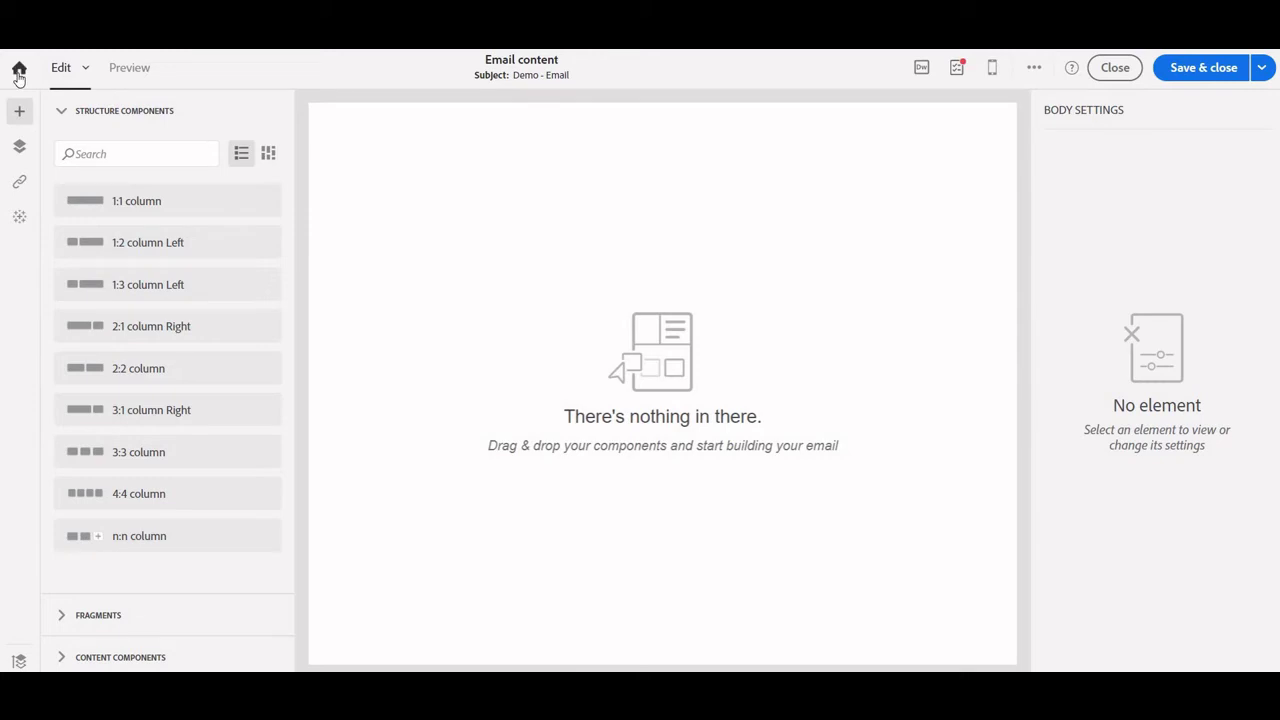
left_click(19, 70)
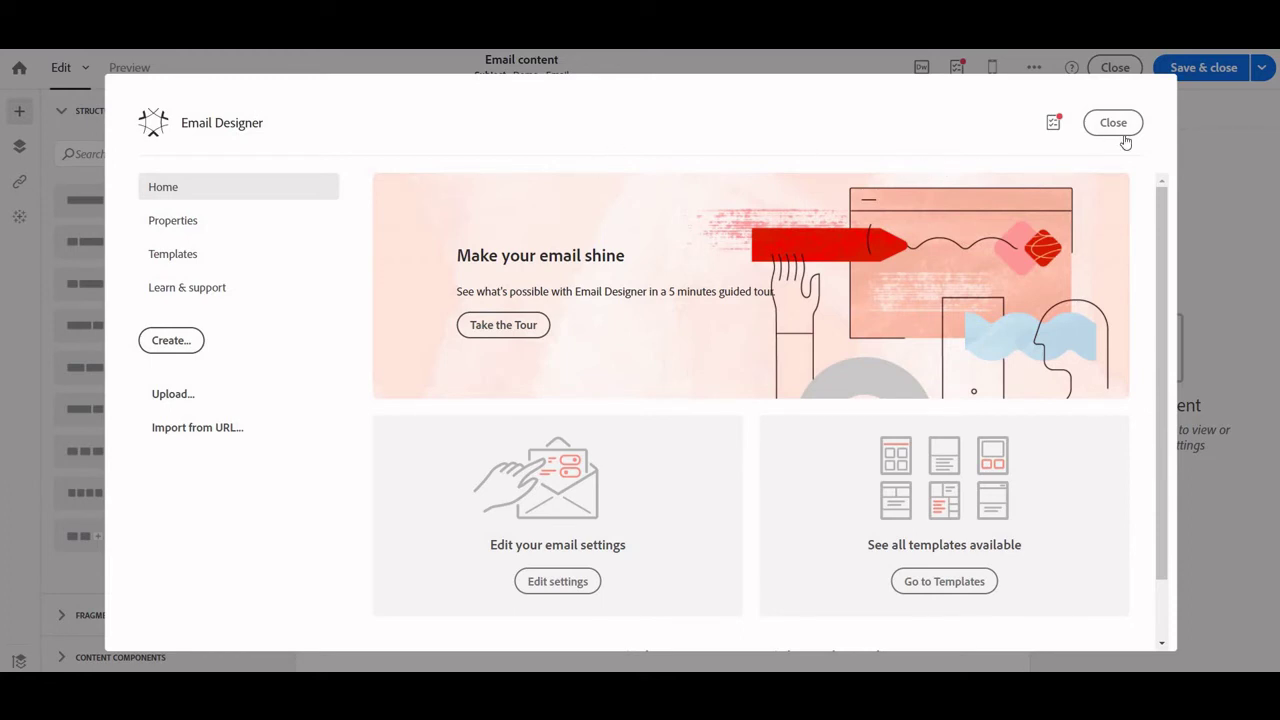
left_click(185, 229)
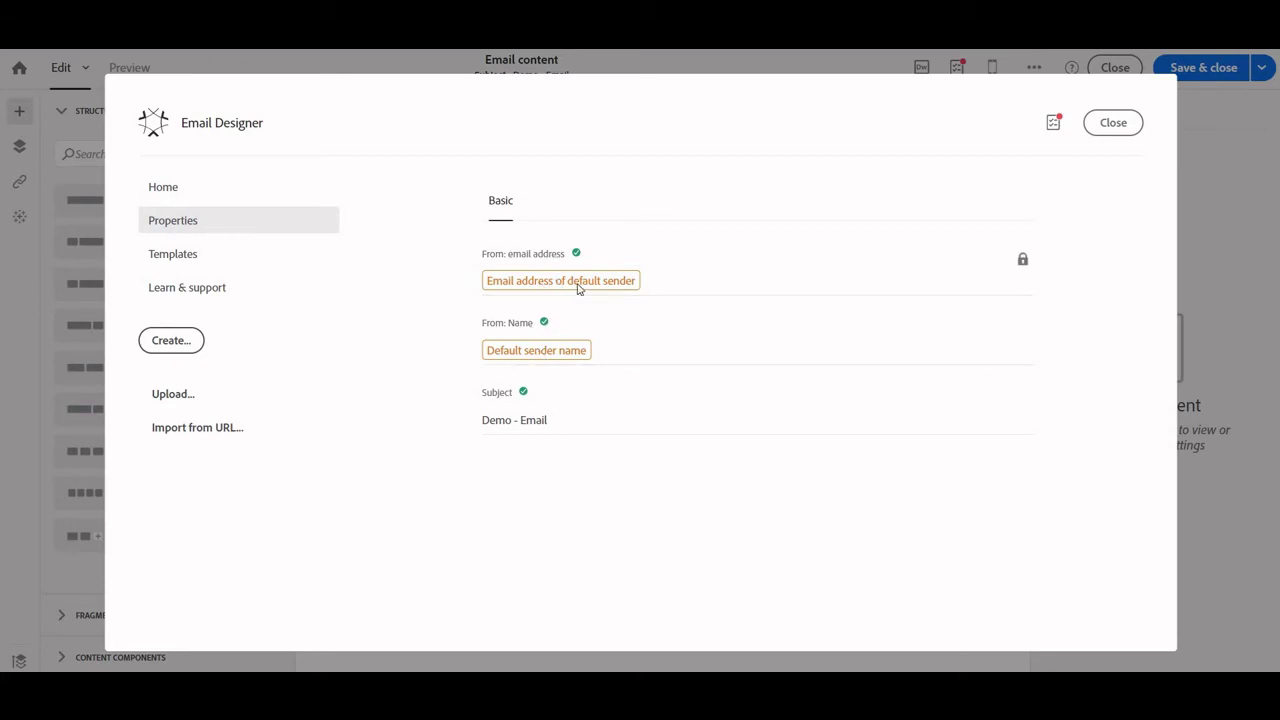
- Preview the "Astro - Abandoned Shopping Cart" template from the available templates and choose it for the email
left_click(188, 268)
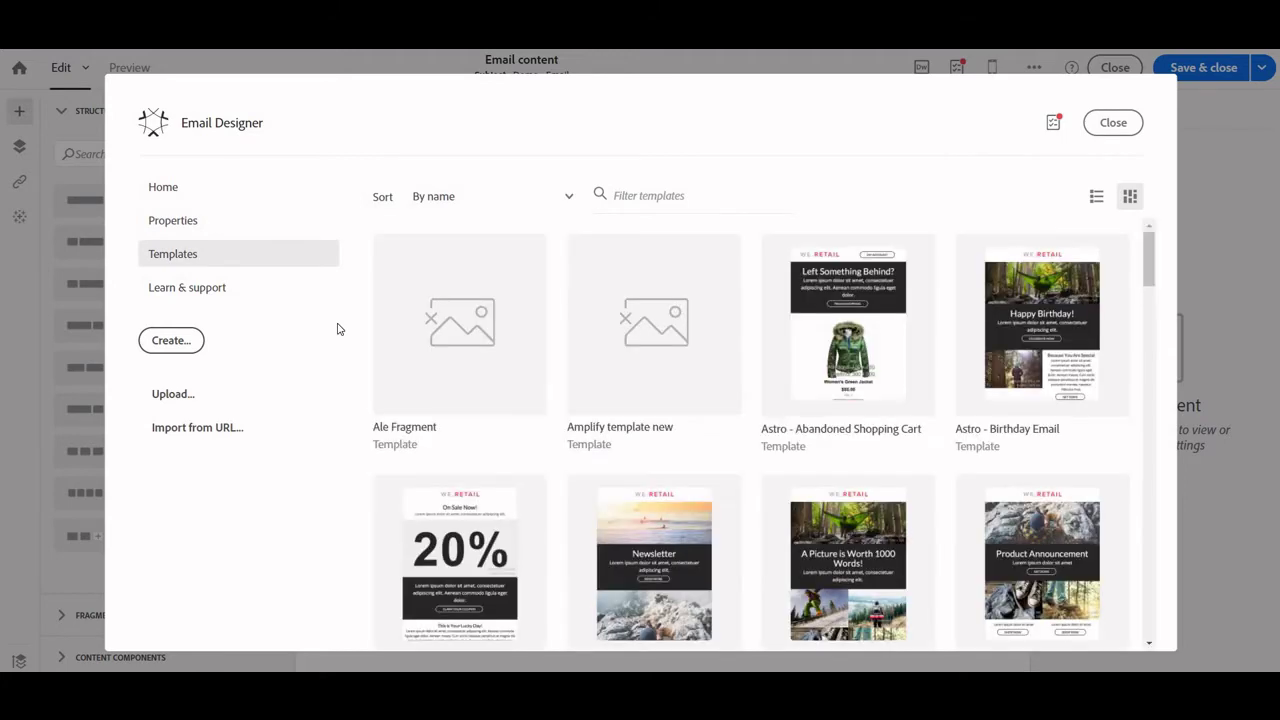
mouse_move(511, 341)
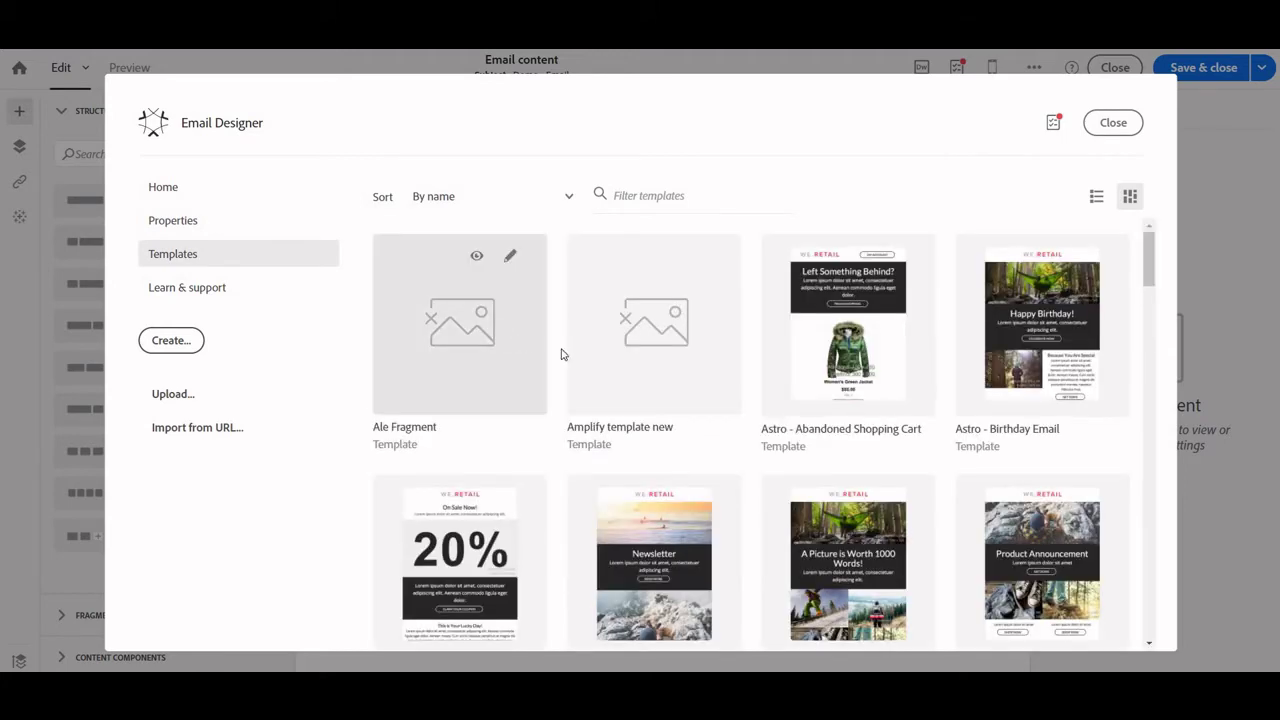
mouse_move(594, 381)
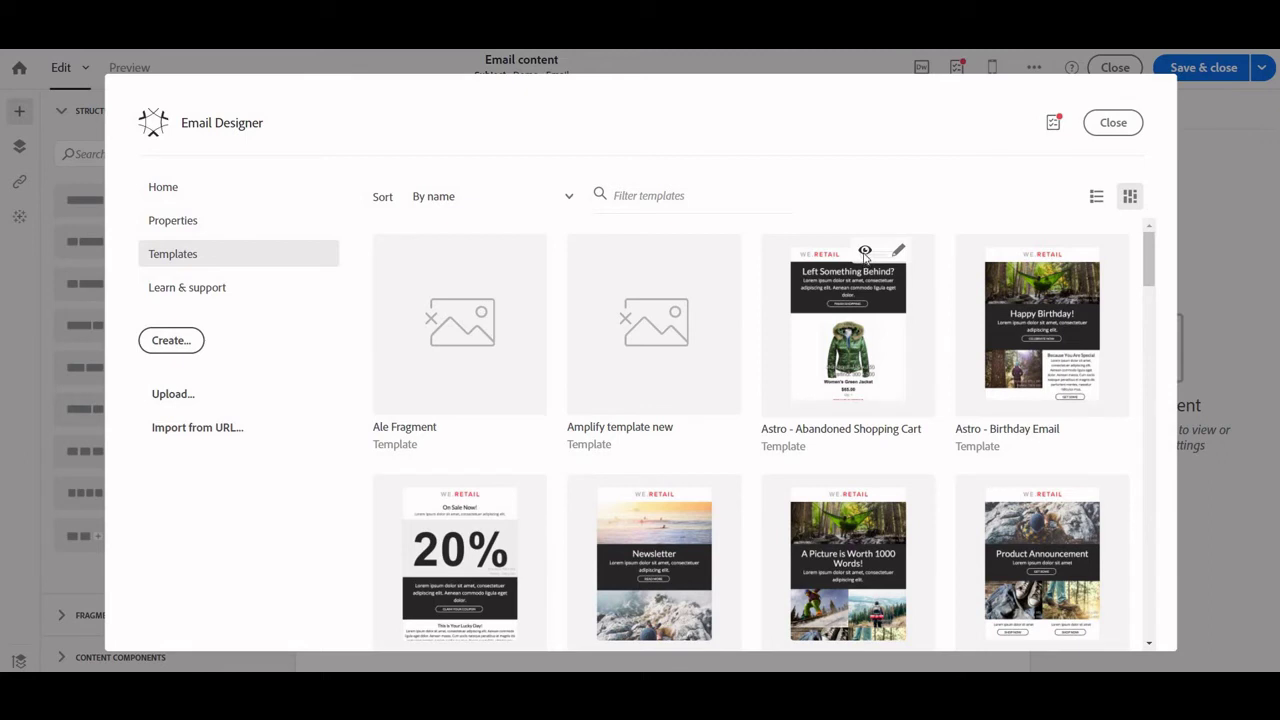
left_click(865, 252)
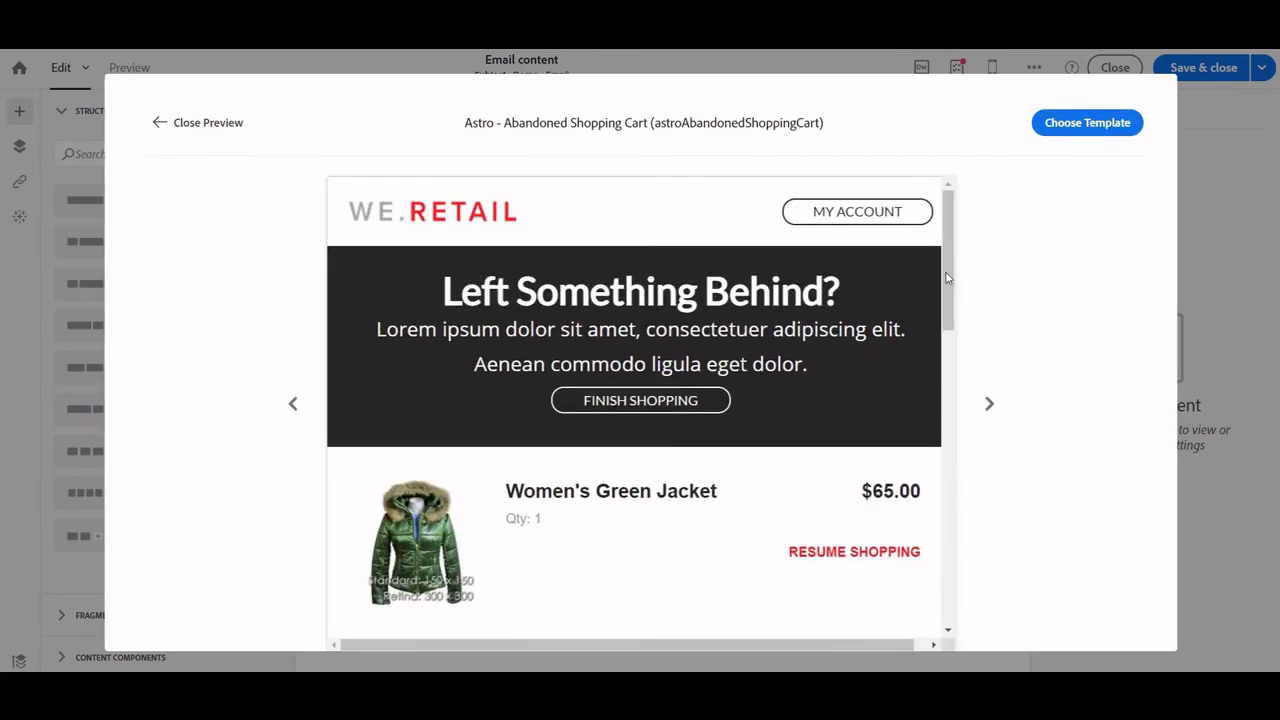
scroll(962, 430, "down", 7)
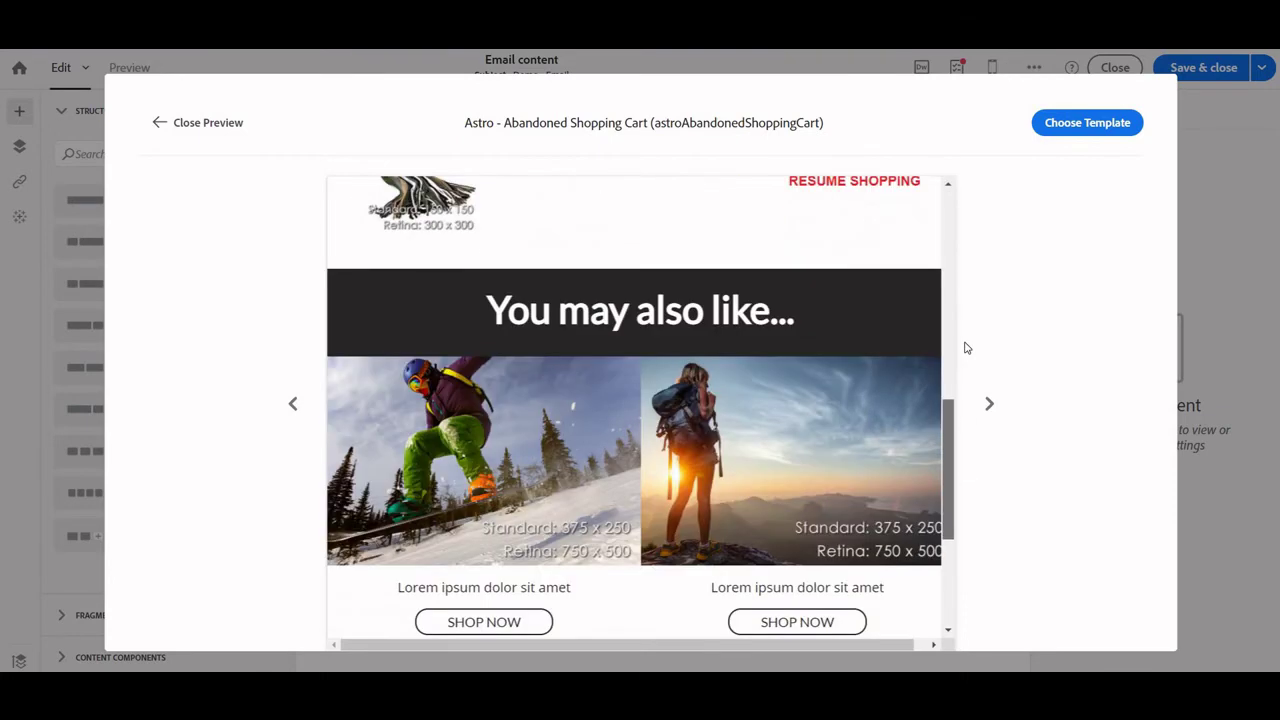
scroll(968, 300, "down", 4)
scroll(961, 260, "up", 10)
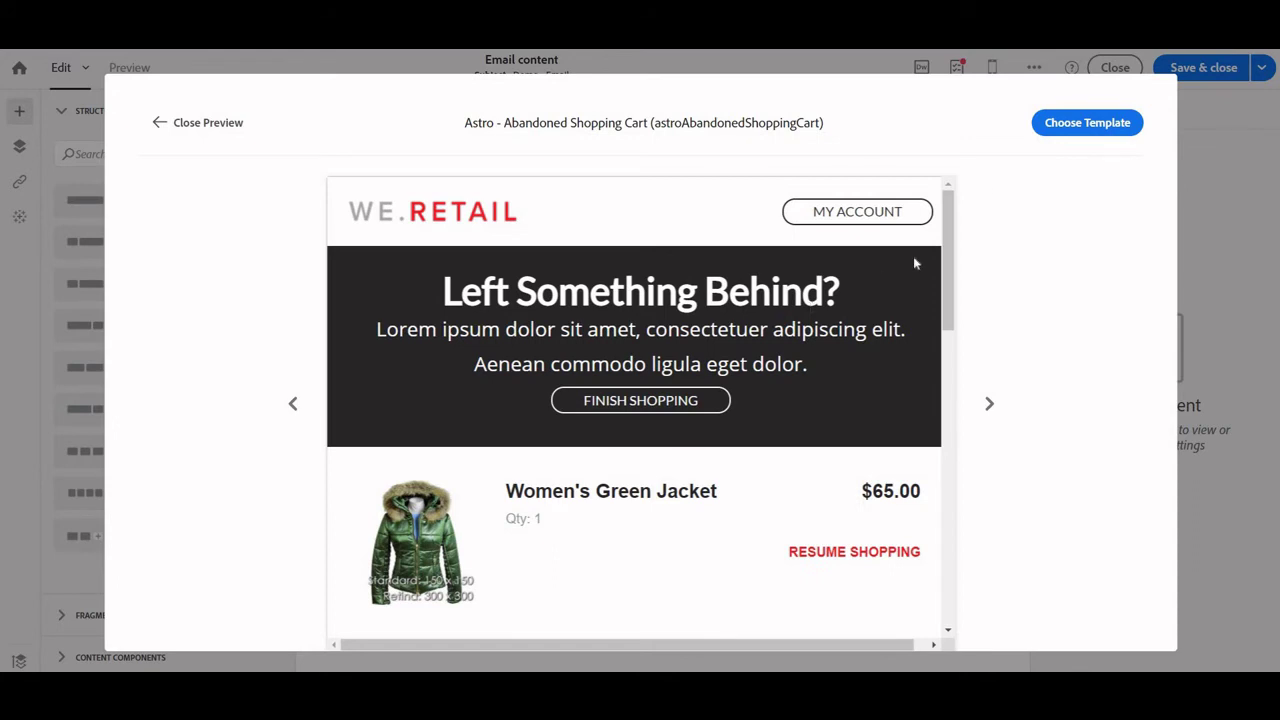
left_click(1086, 135)
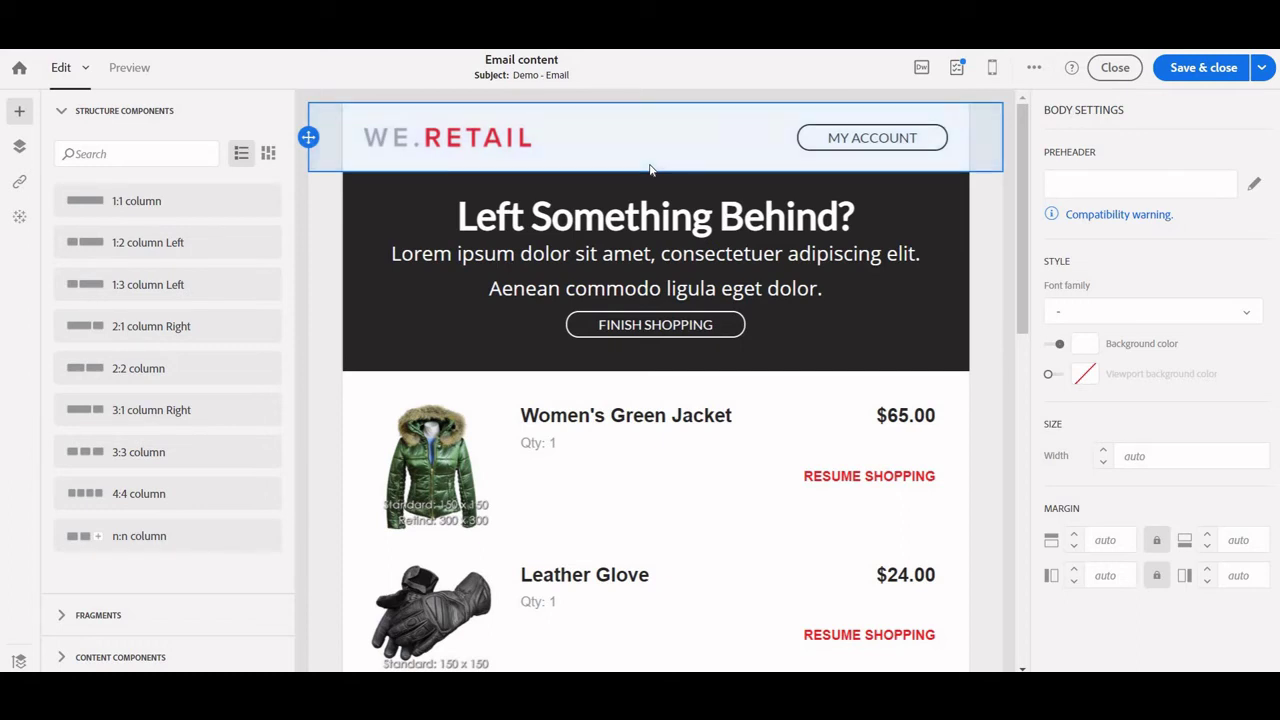
- Examine the header structure in the navigation tree, going through its two columns and the component in the first
left_click(650, 168)
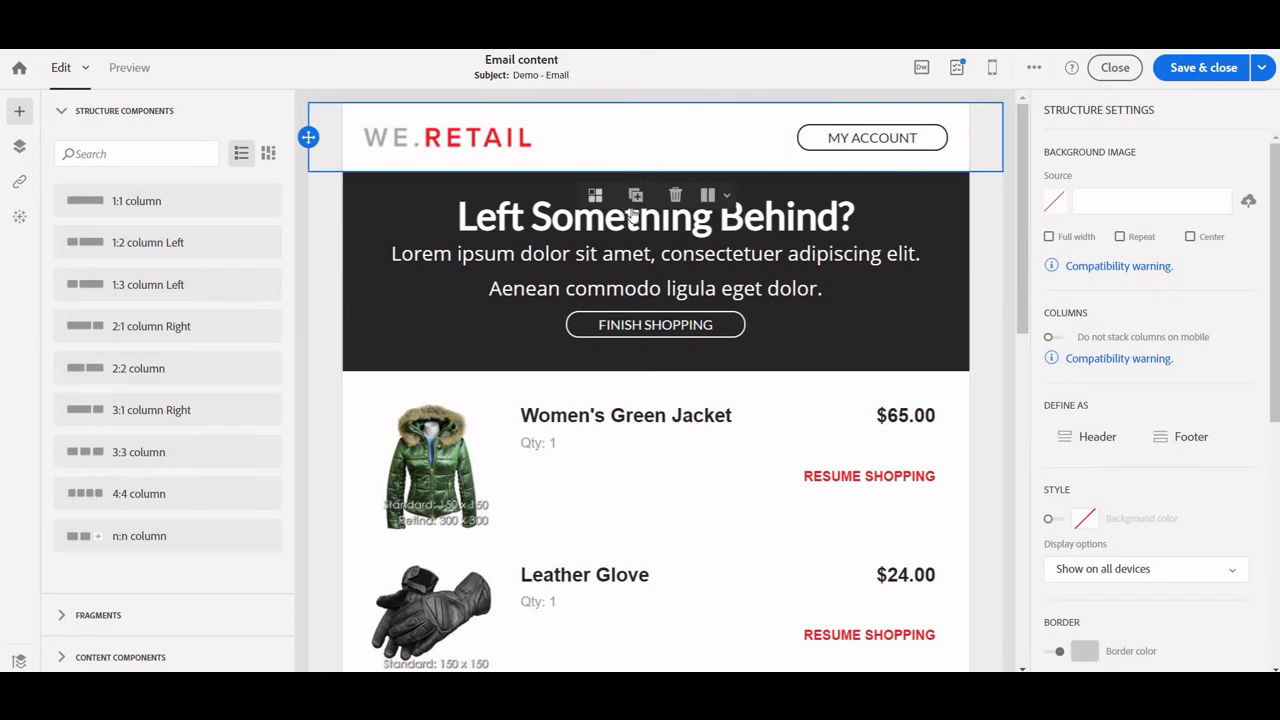
left_click(15, 152)
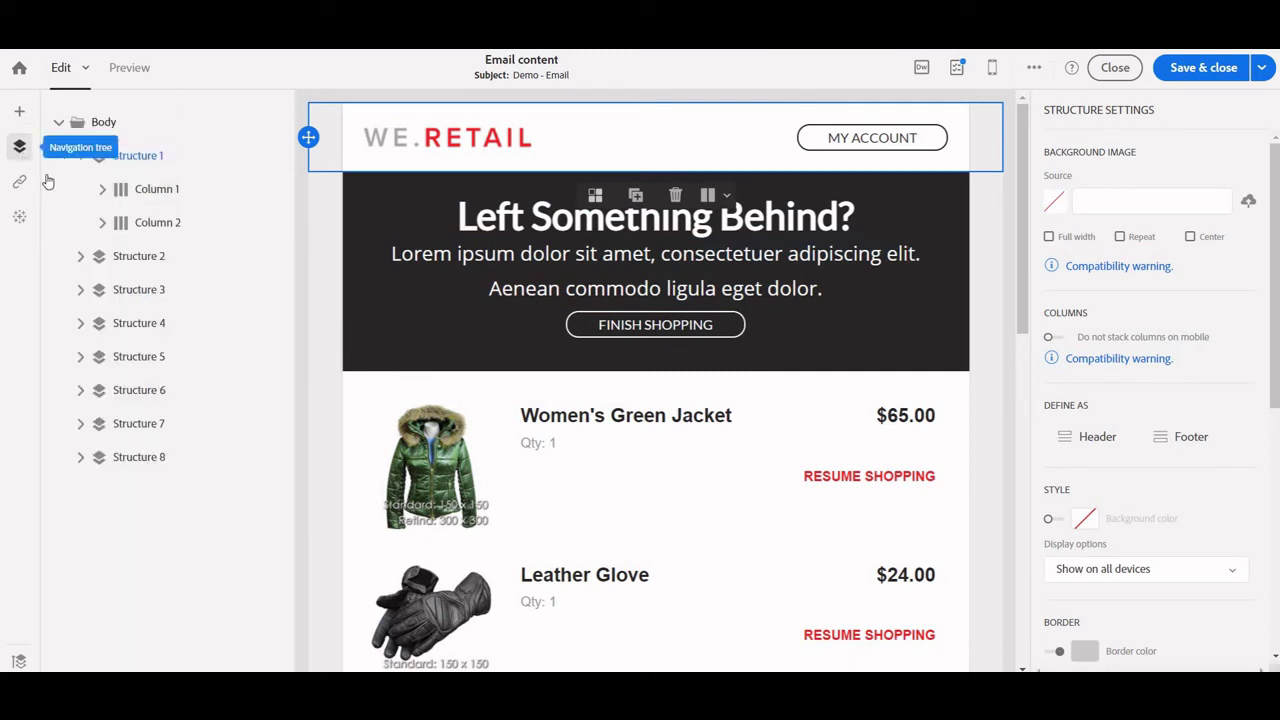
left_click(103, 191)
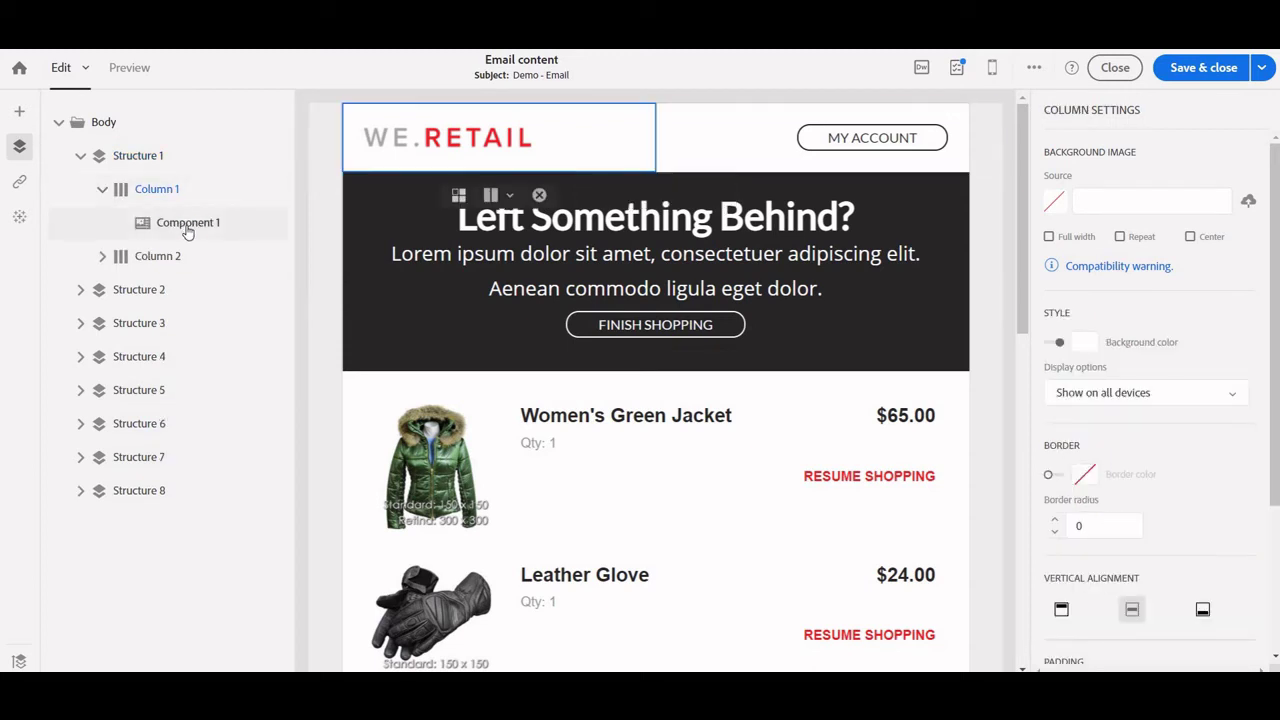
left_click(188, 224)
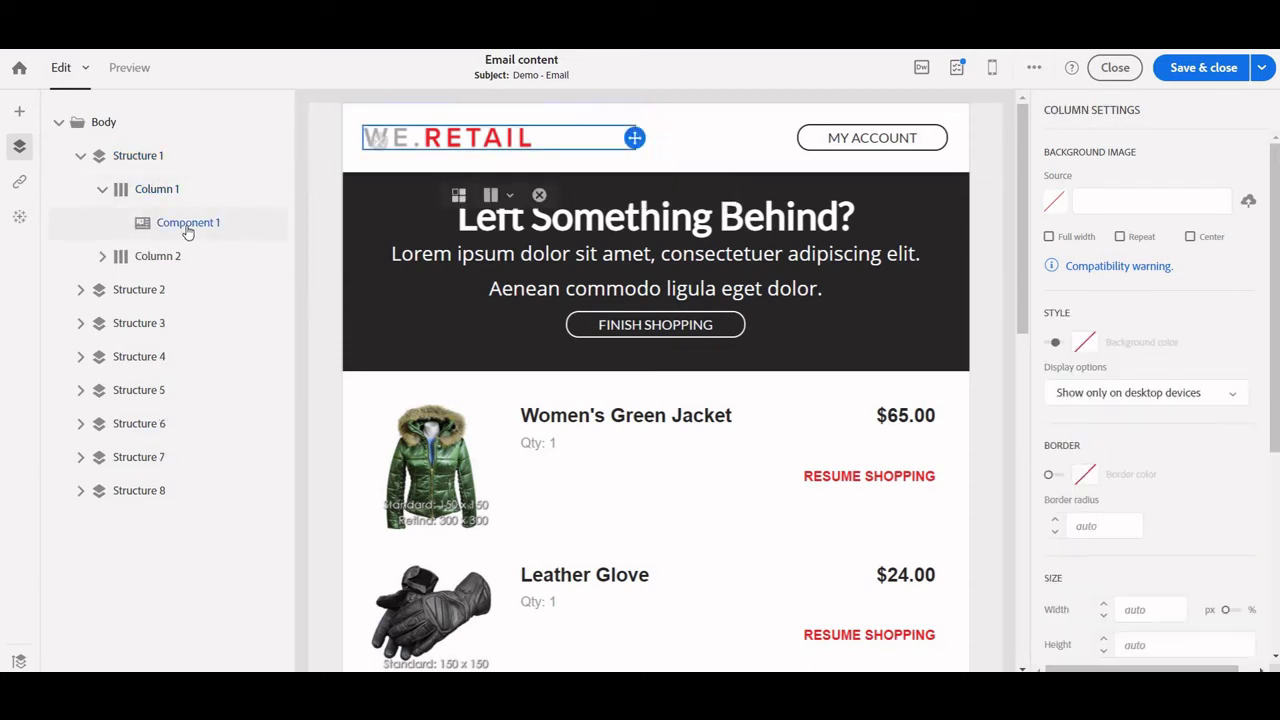
left_click(130, 266)
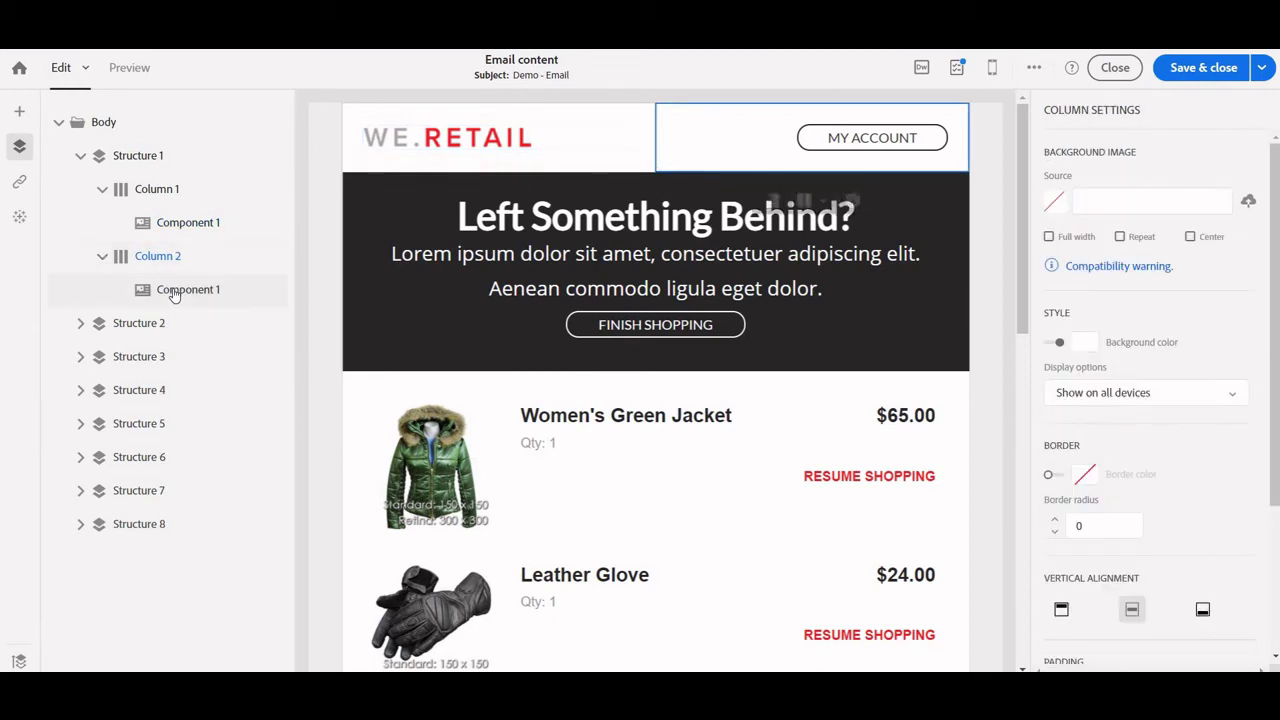
left_click(165, 225)
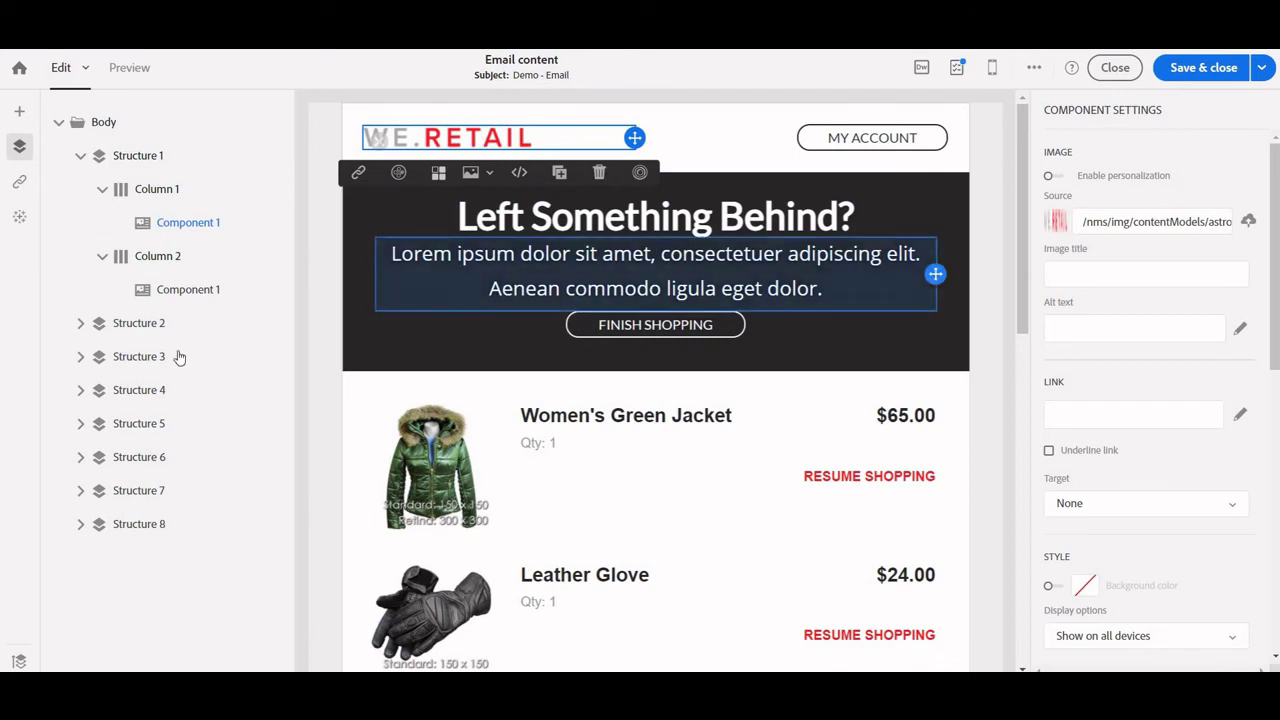
left_click(170, 265)
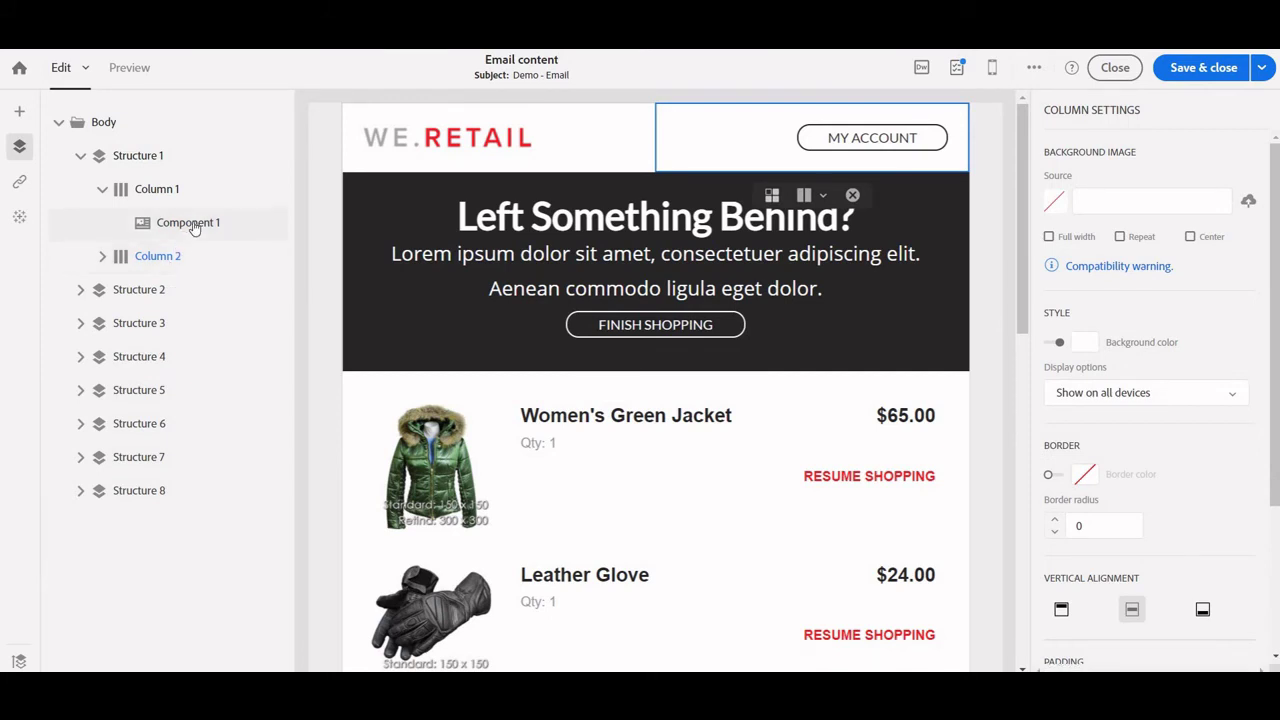
- Select the WE.RETAIL logo image component and review its settings from image source through inline styles
left_click(195, 225)
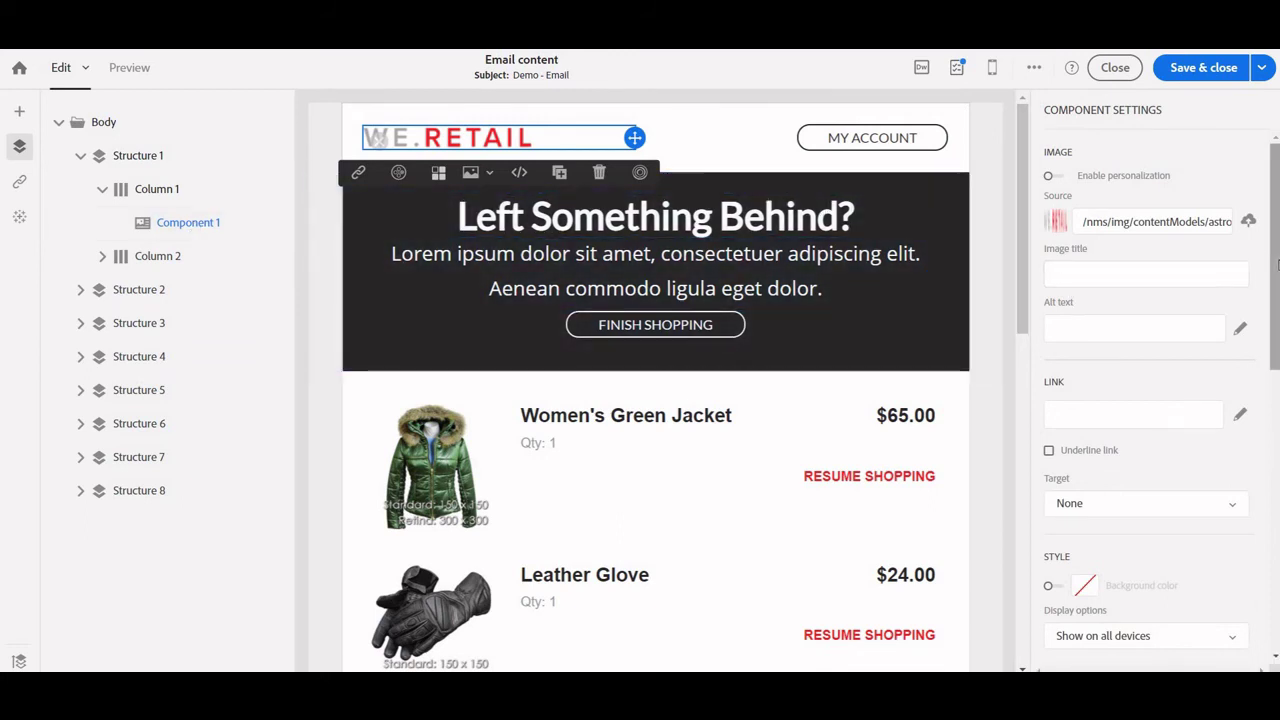
scroll(1166, 238, "down", 1)
scroll(1166, 238, "down", 1)
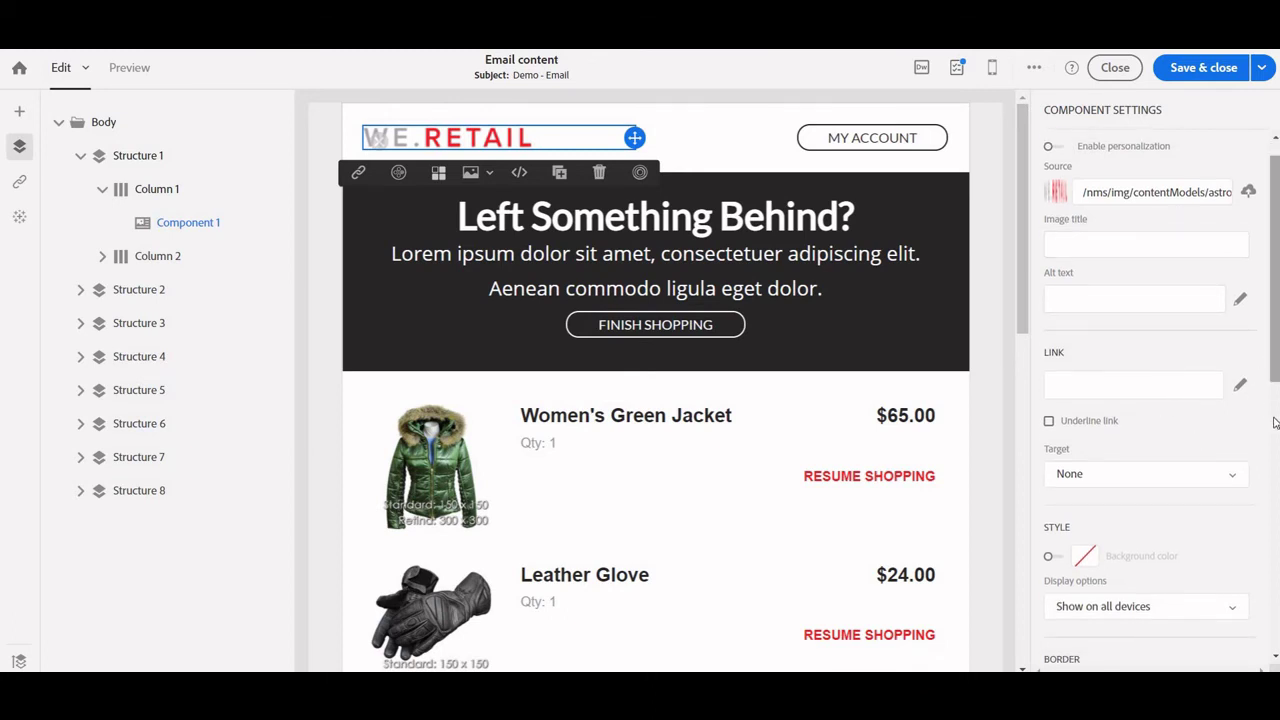
scroll(1275, 400, "down", 5)
scroll(1275, 483, "down", 5)
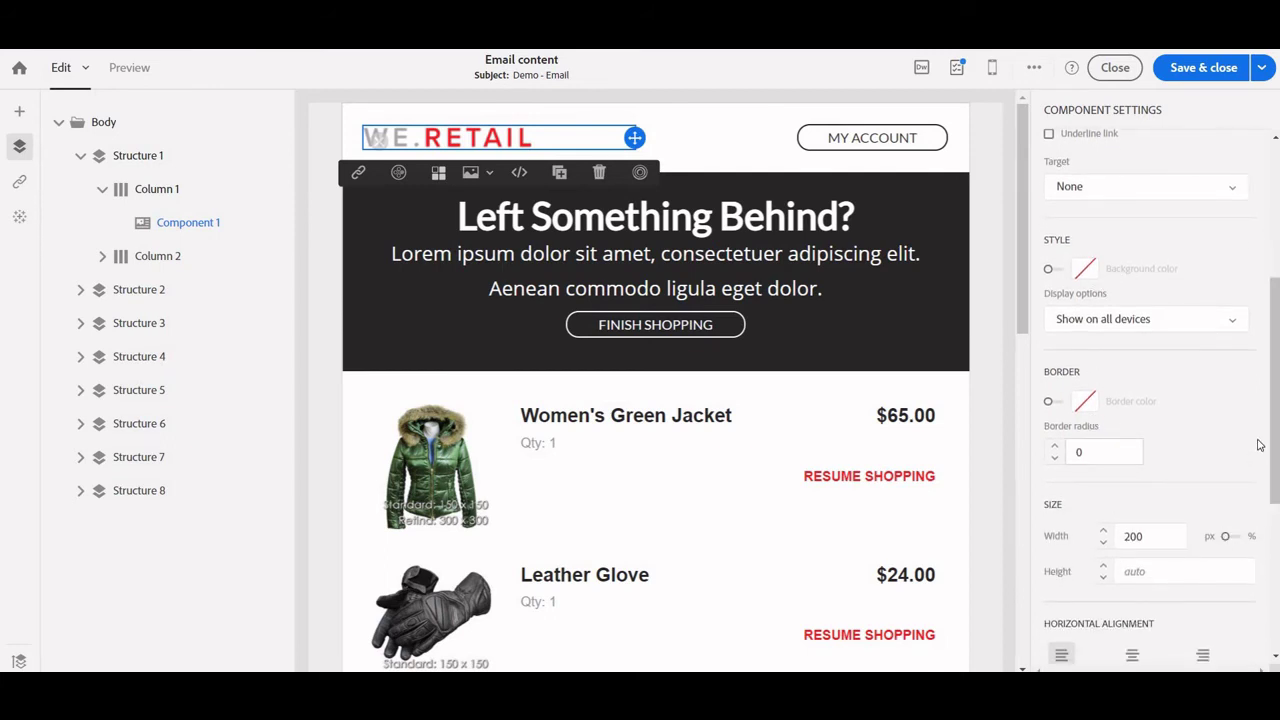
left_click_drag(1270, 450, 1276, 585)
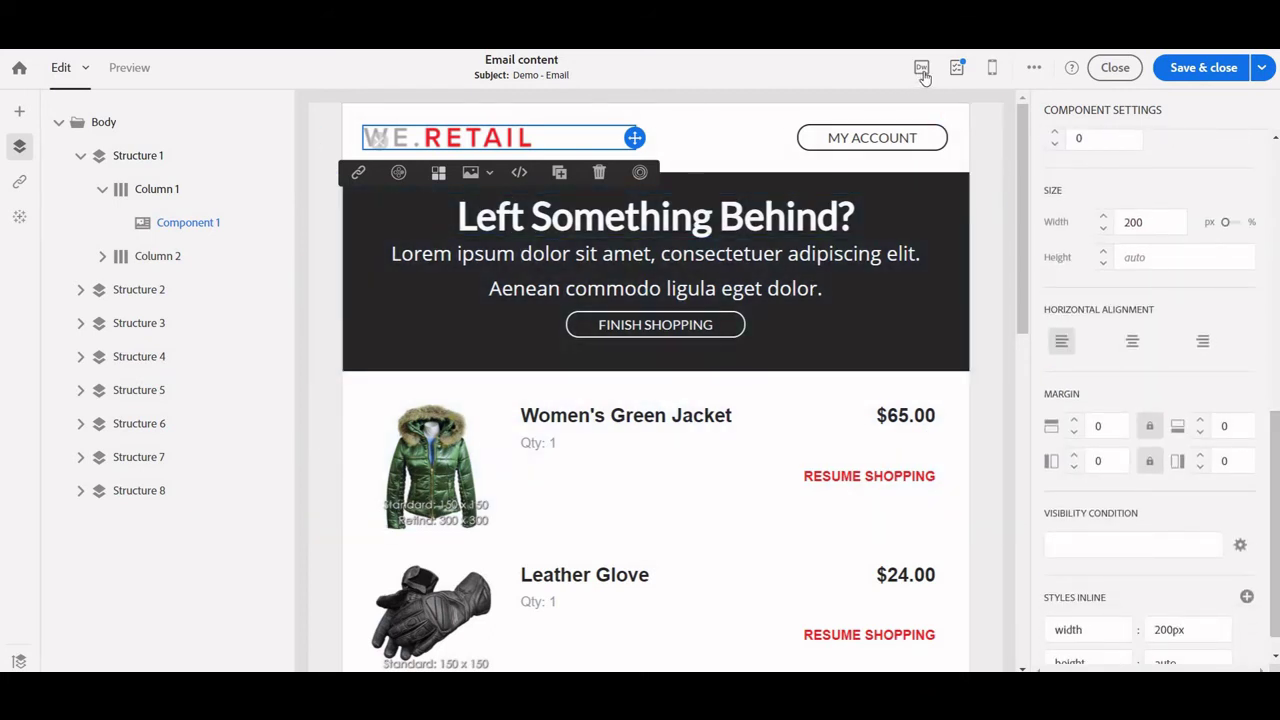
- Check the email in mobile view, look at the additional options and tracking links, and return to the navigation tree
left_click(991, 78)
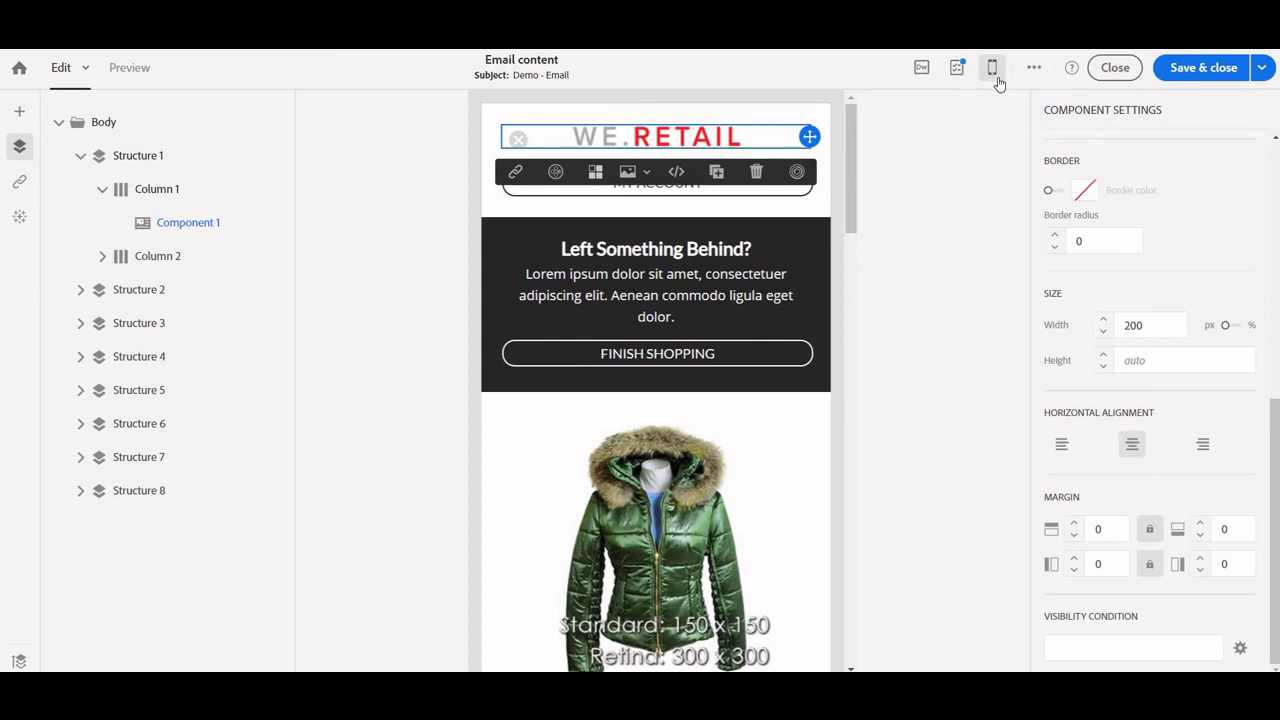
left_click(996, 80)
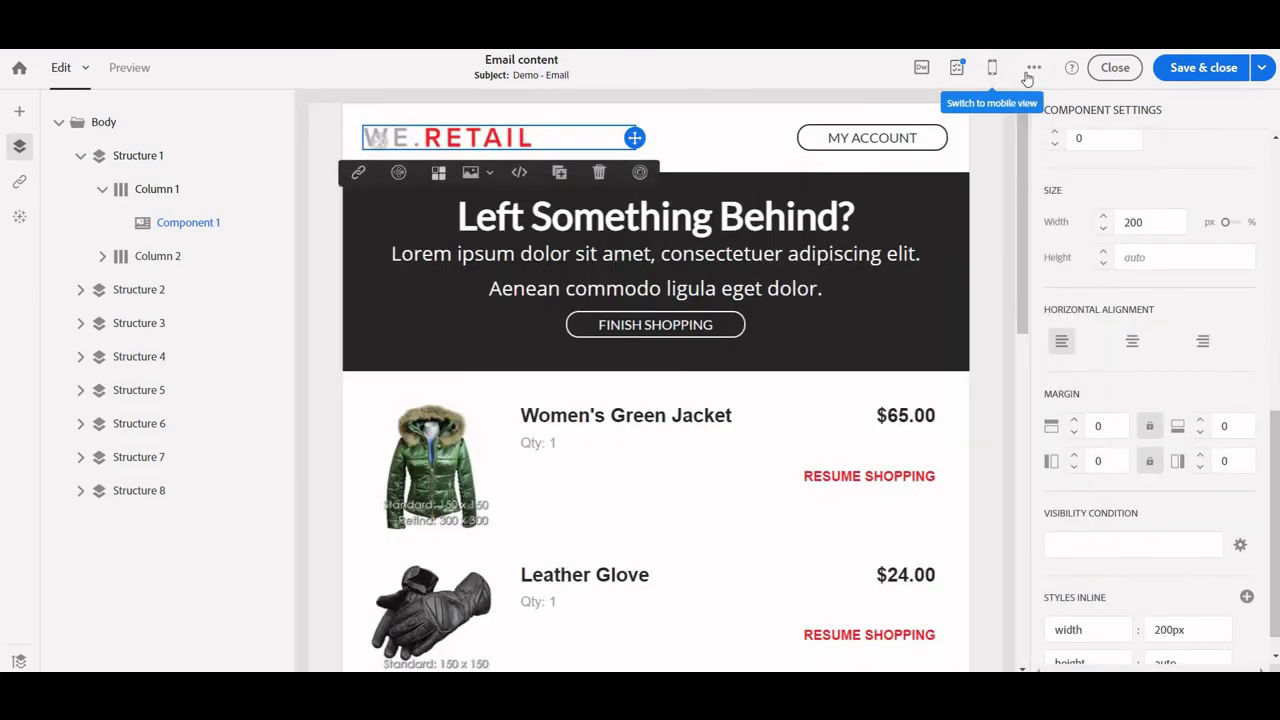
left_click(1033, 70)
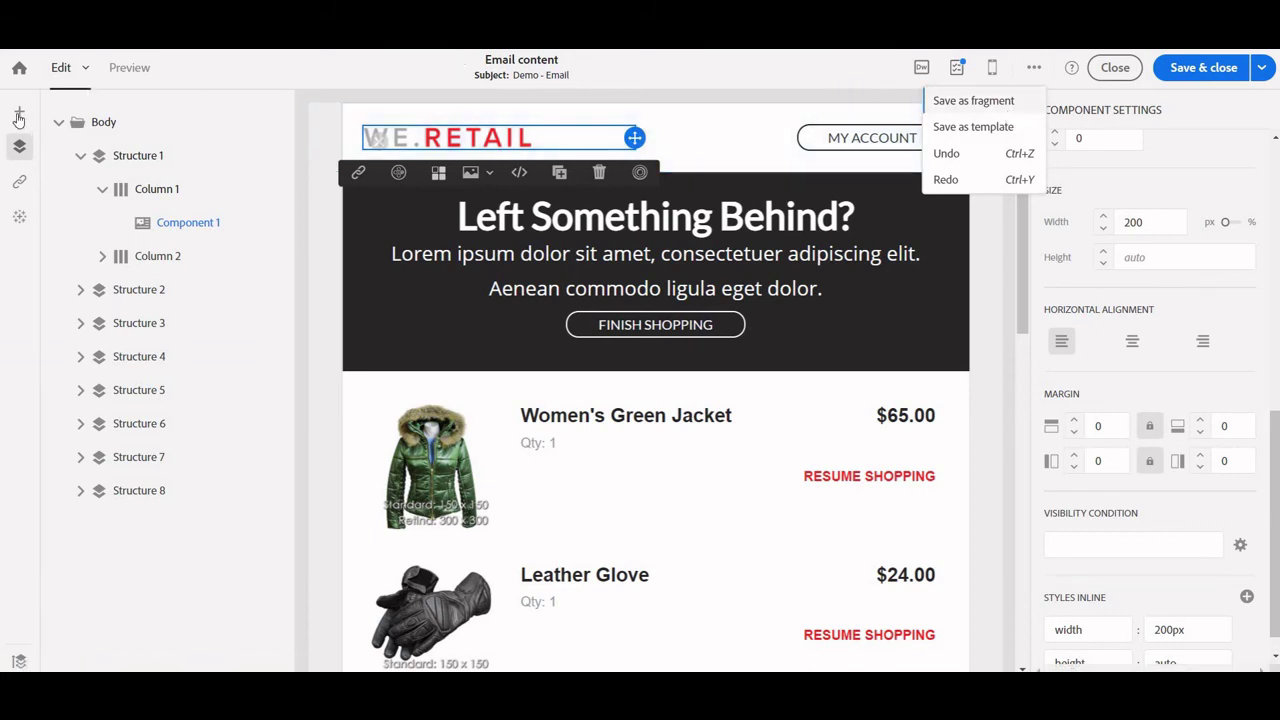
left_click(19, 183)
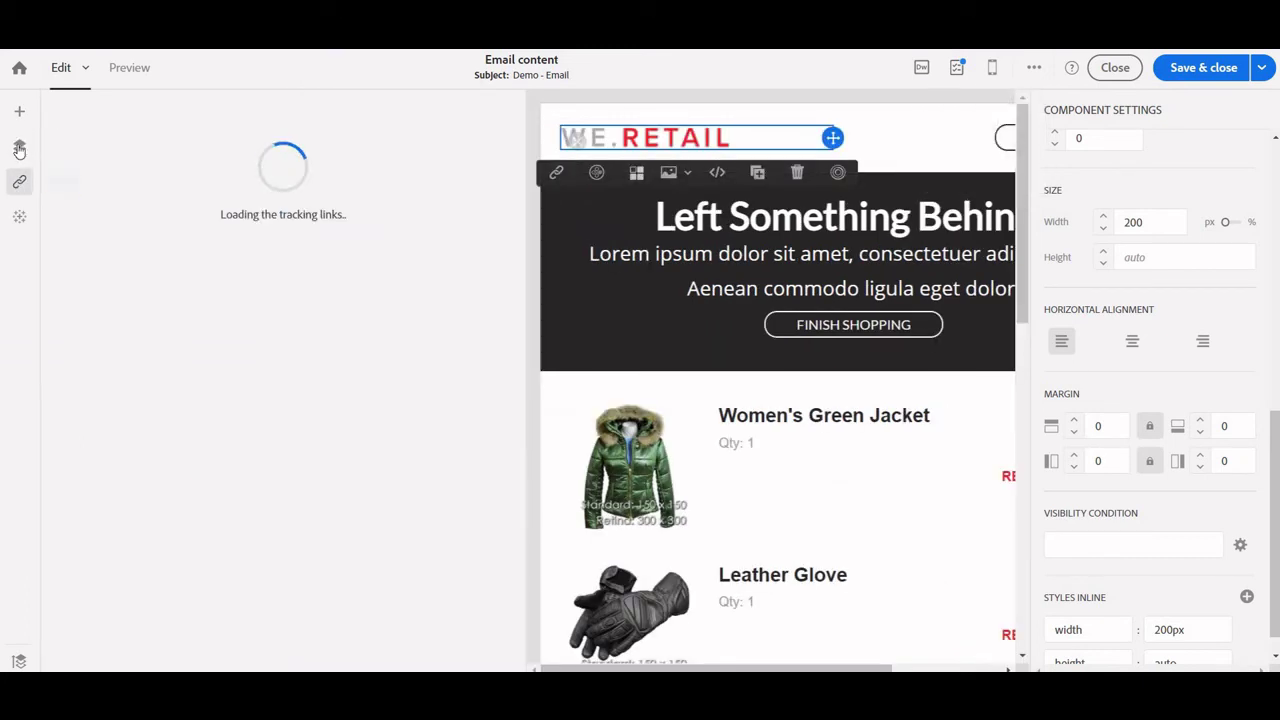
left_click(19, 146)
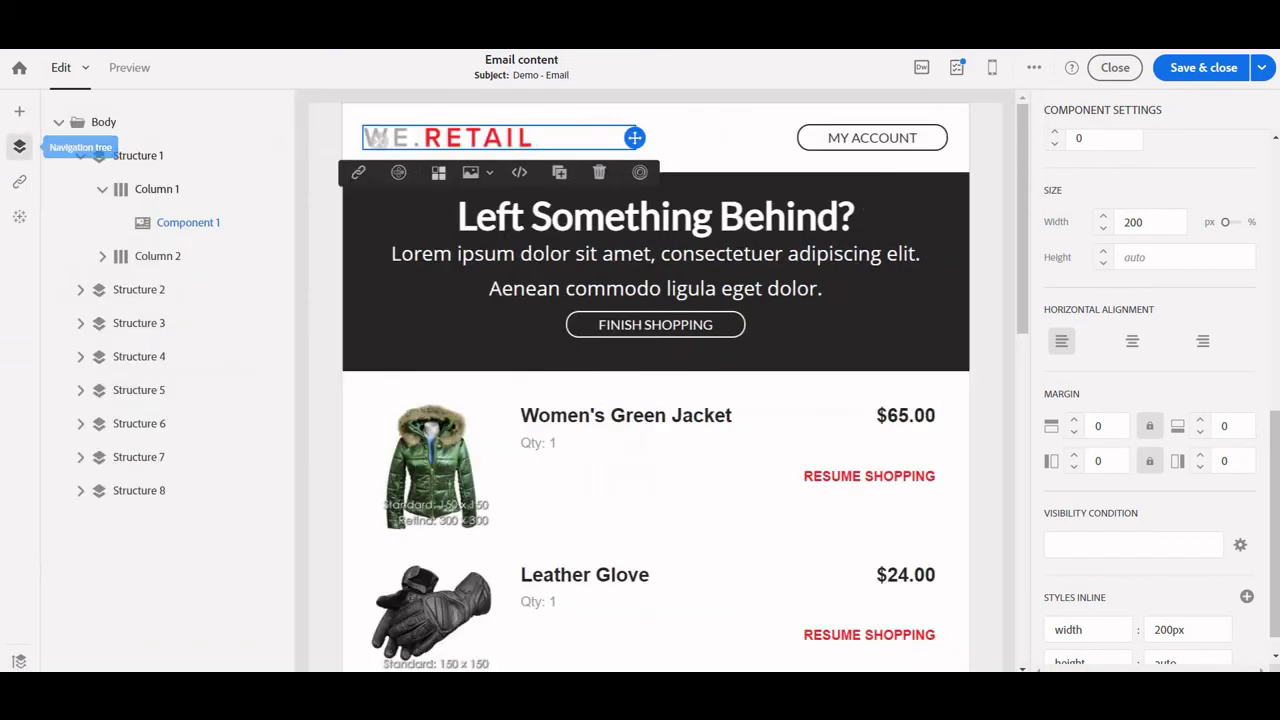
- Select the "Left Something Behind?" structure and review its device display options
left_click(853, 330)
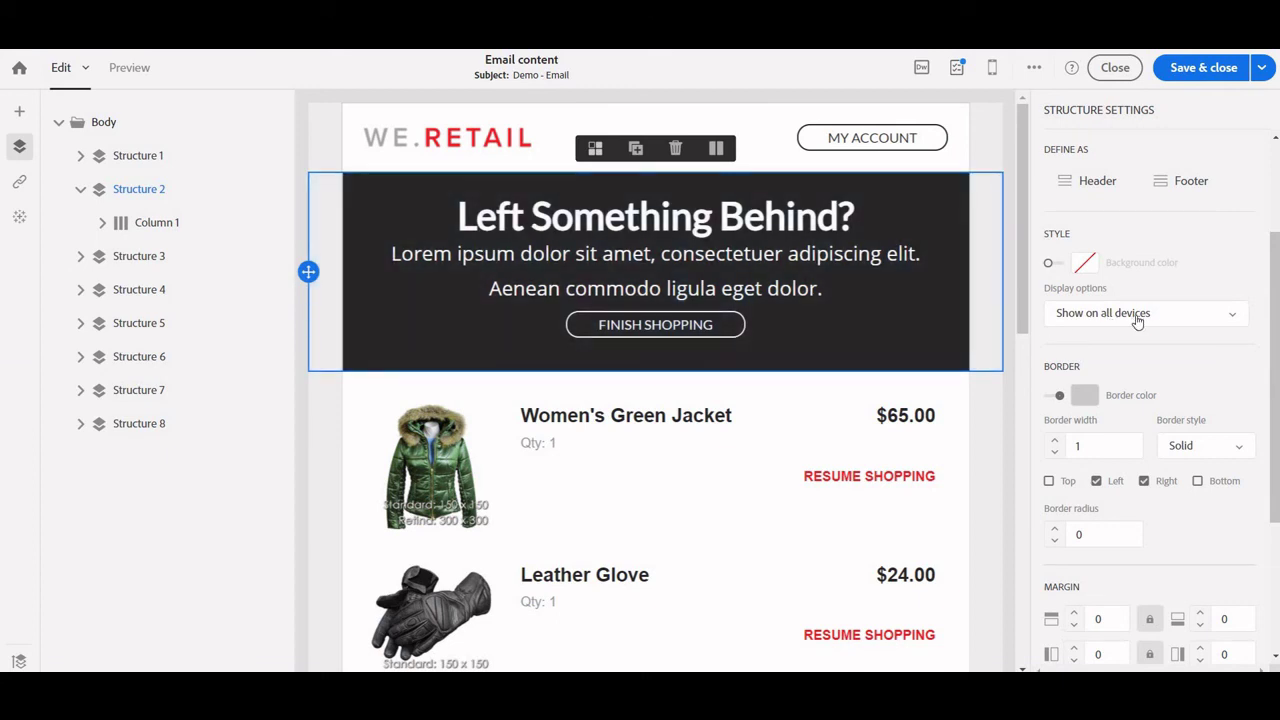
left_click(1137, 318)
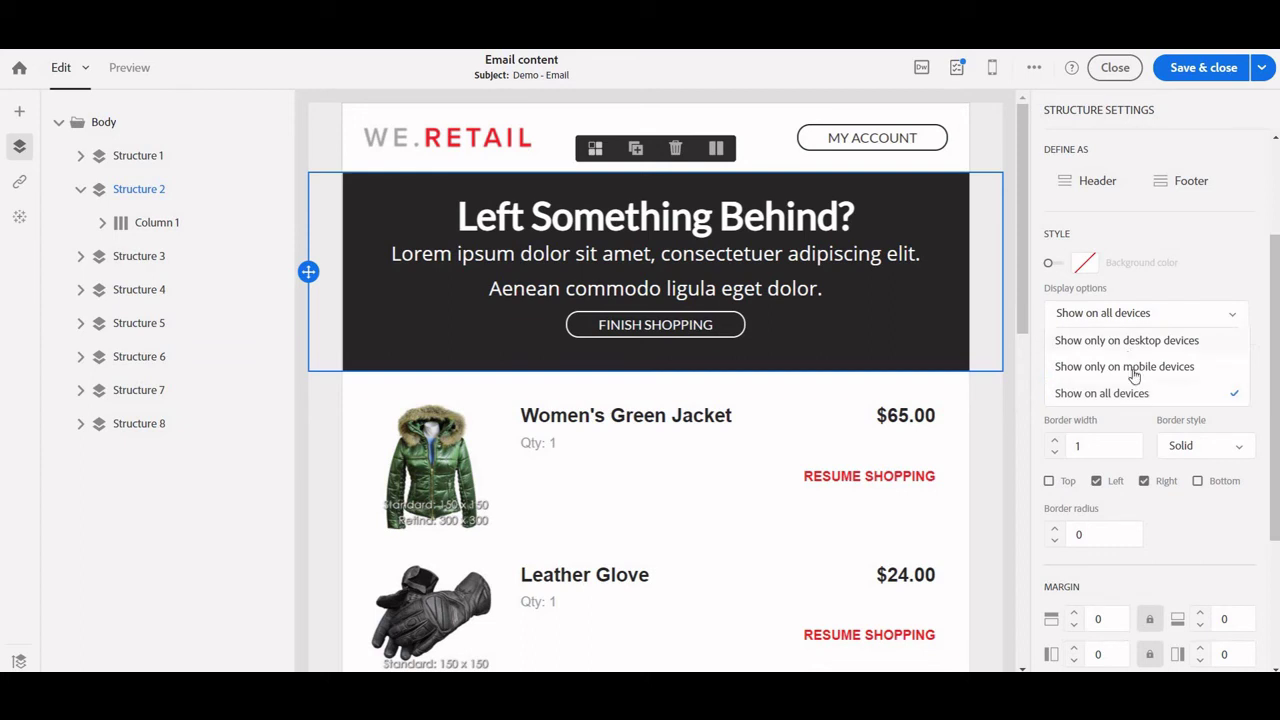
left_click(1210, 272)
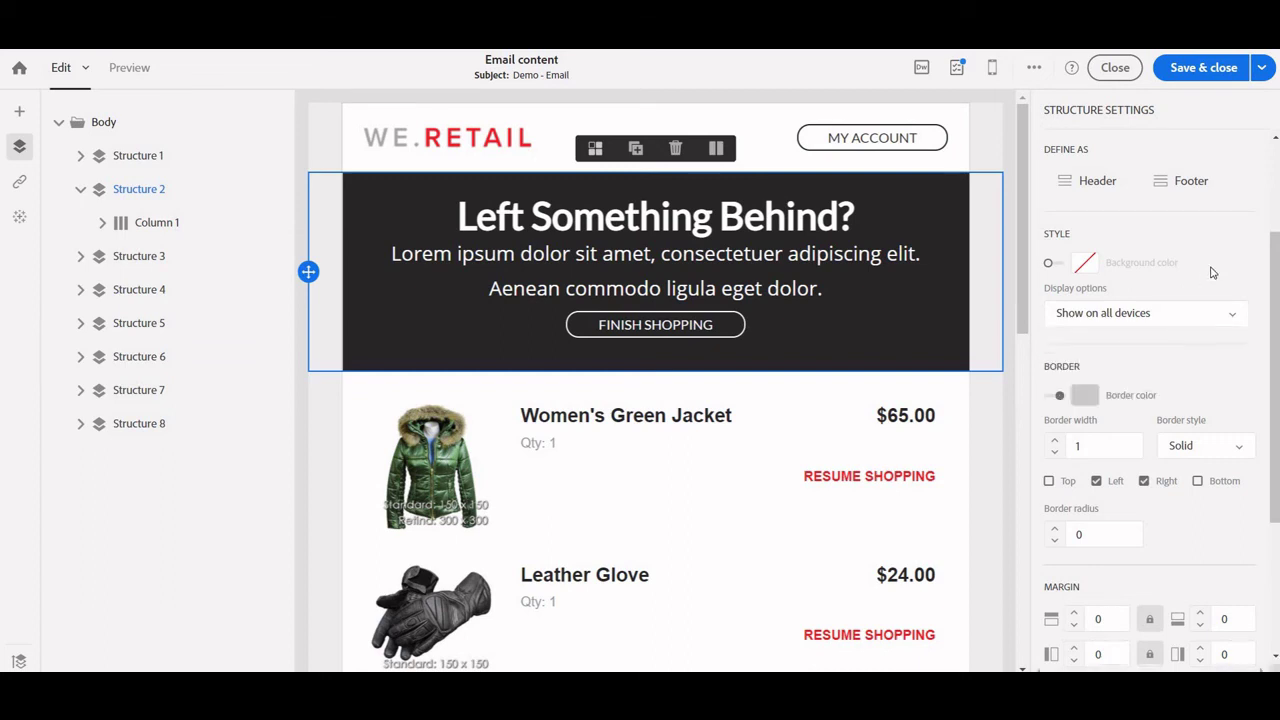
double_click(1160, 181)
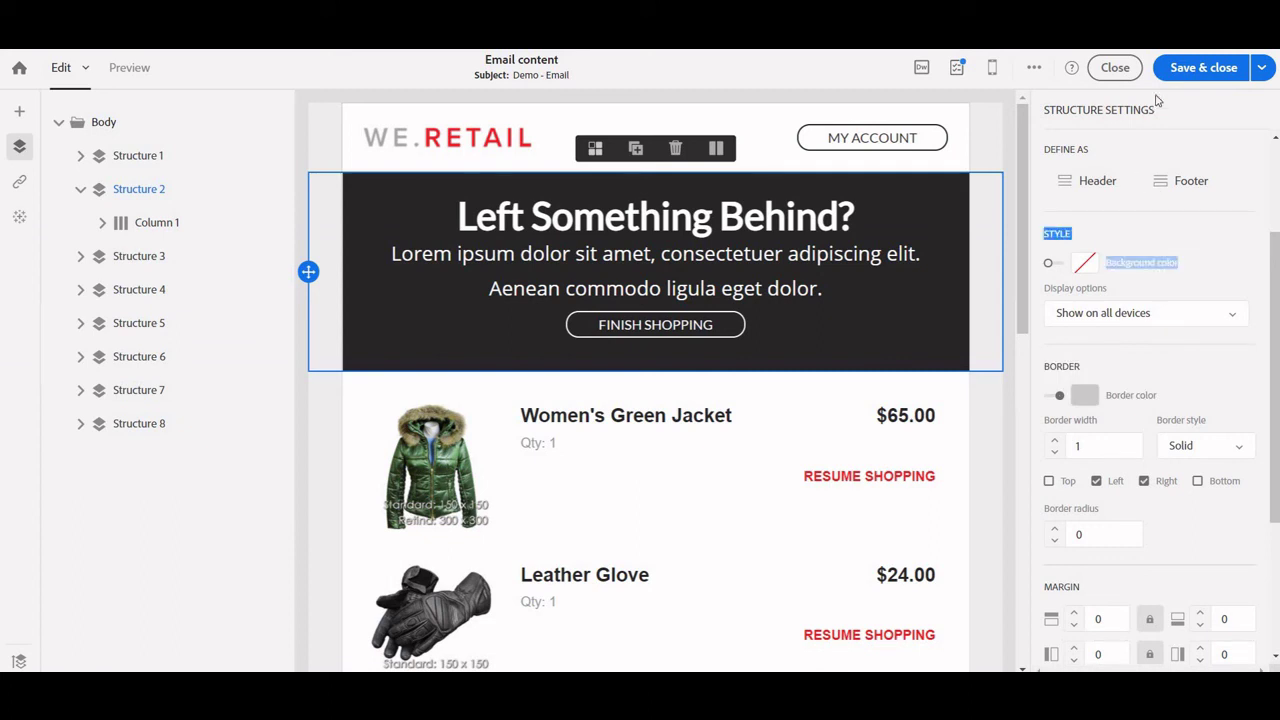
- Look over the fragment, template and save options, and preview the email's desktop and mobile layouts before returning to editing
left_click(1035, 68)
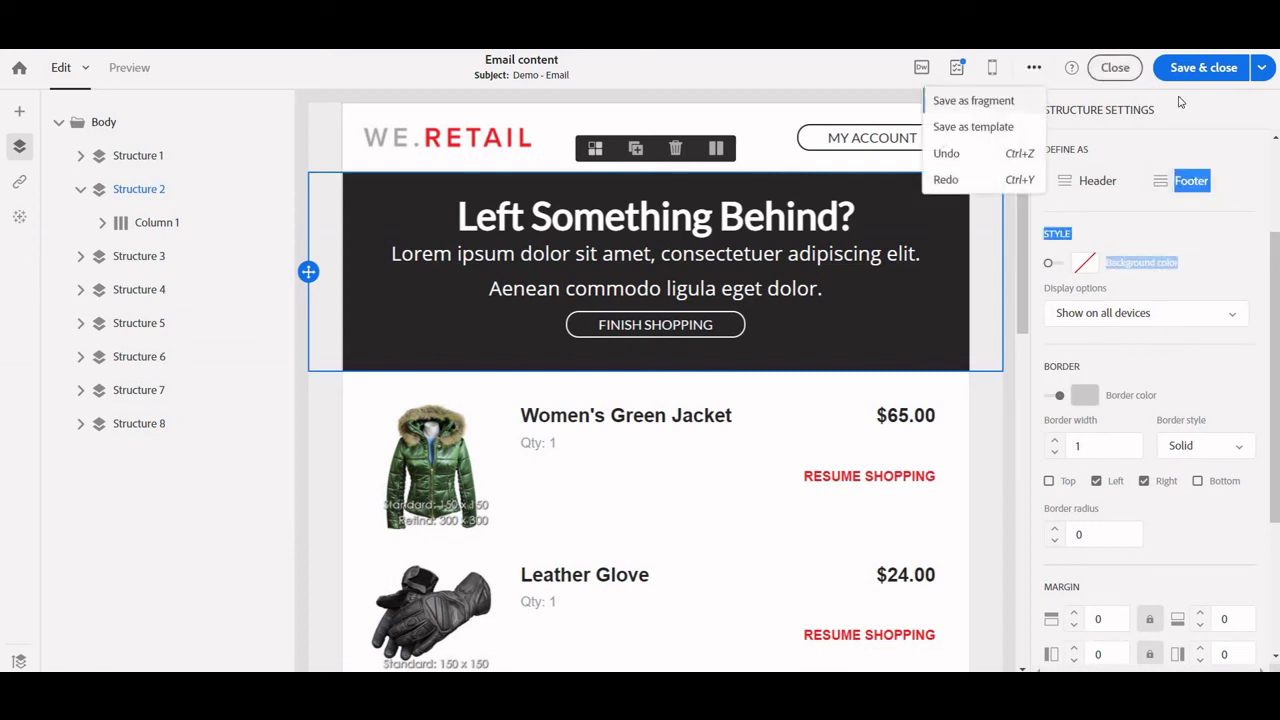
left_click(1263, 68)
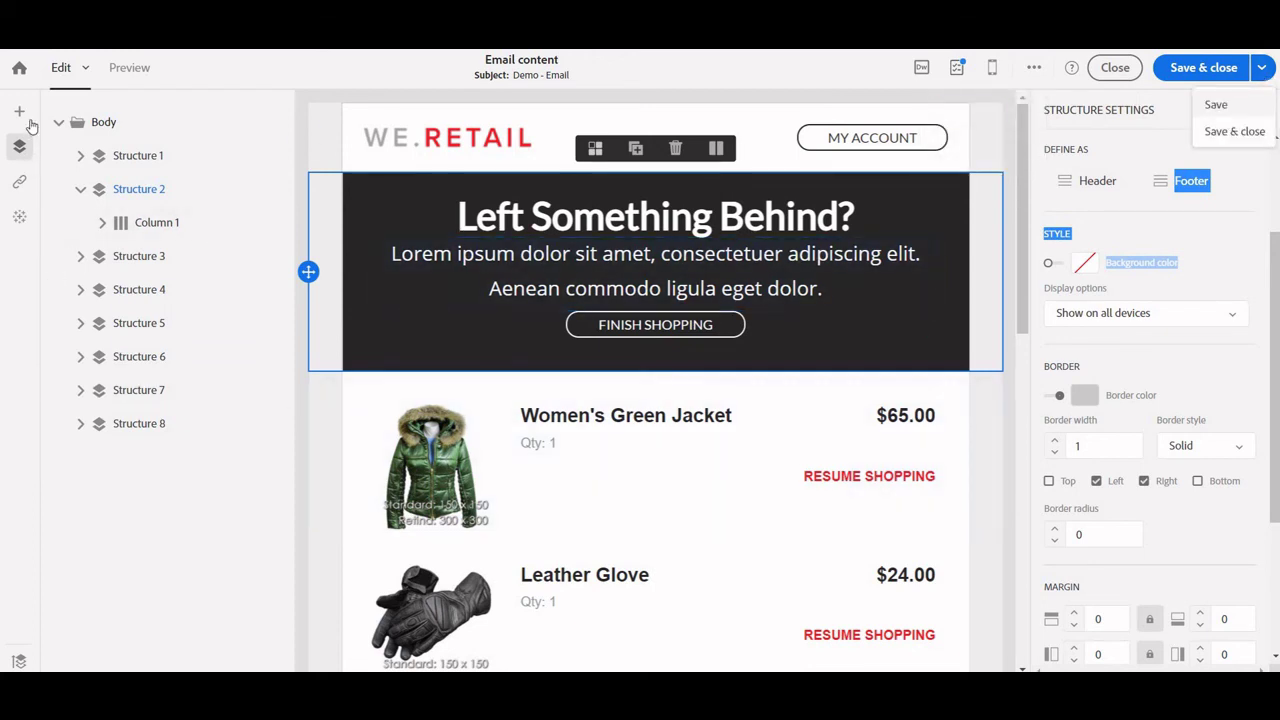
left_click(132, 78)
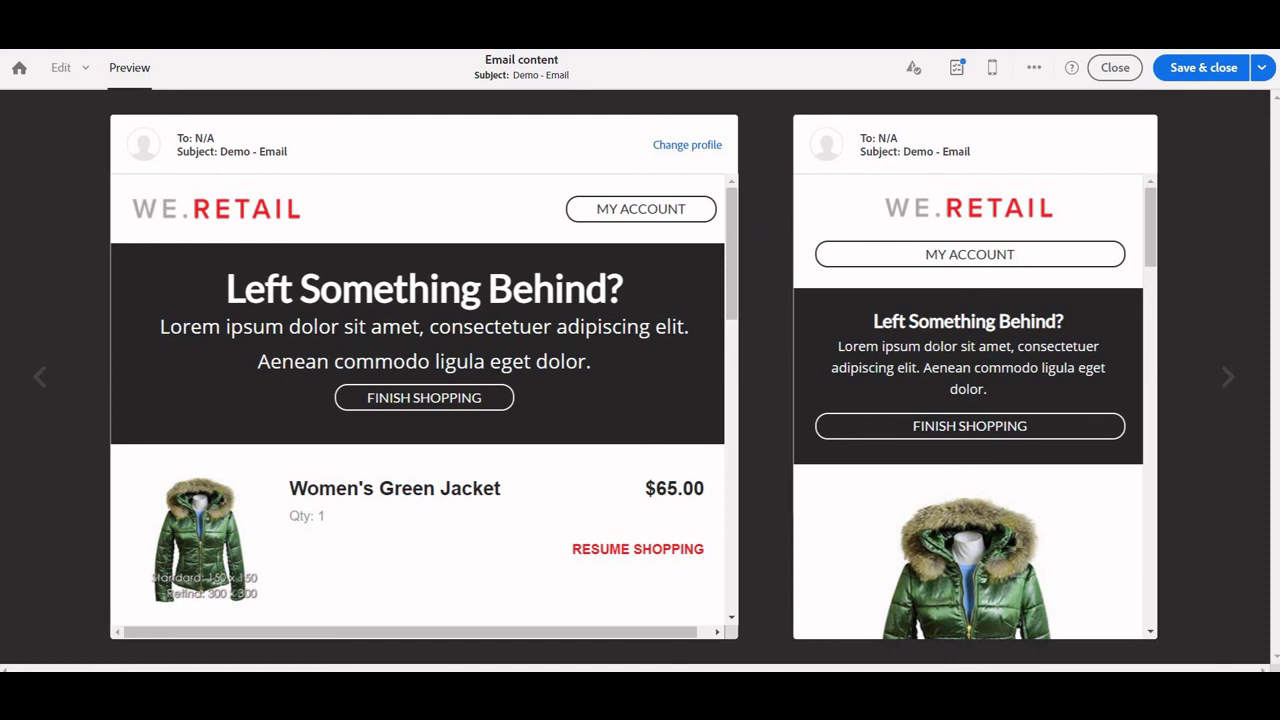
left_click(60, 68)
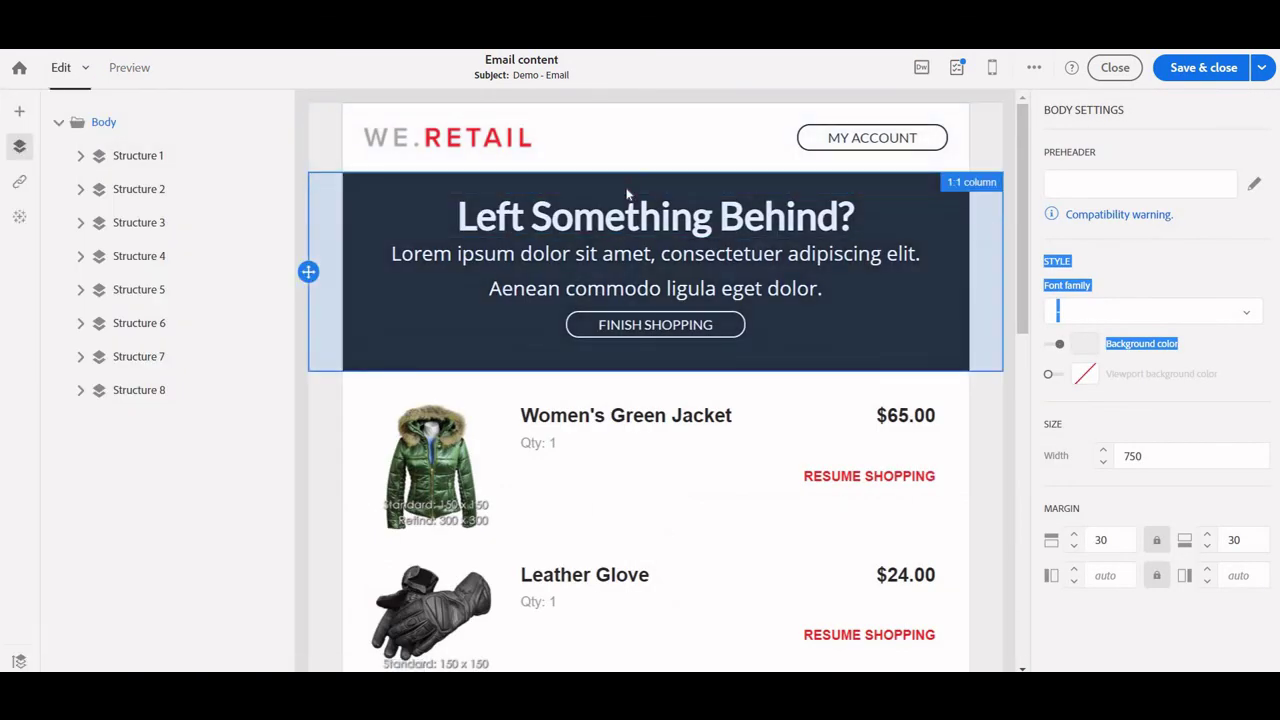
- Set the "Left Something Behind?" structure to show only on desktop devices and preview the email
left_click(628, 193)
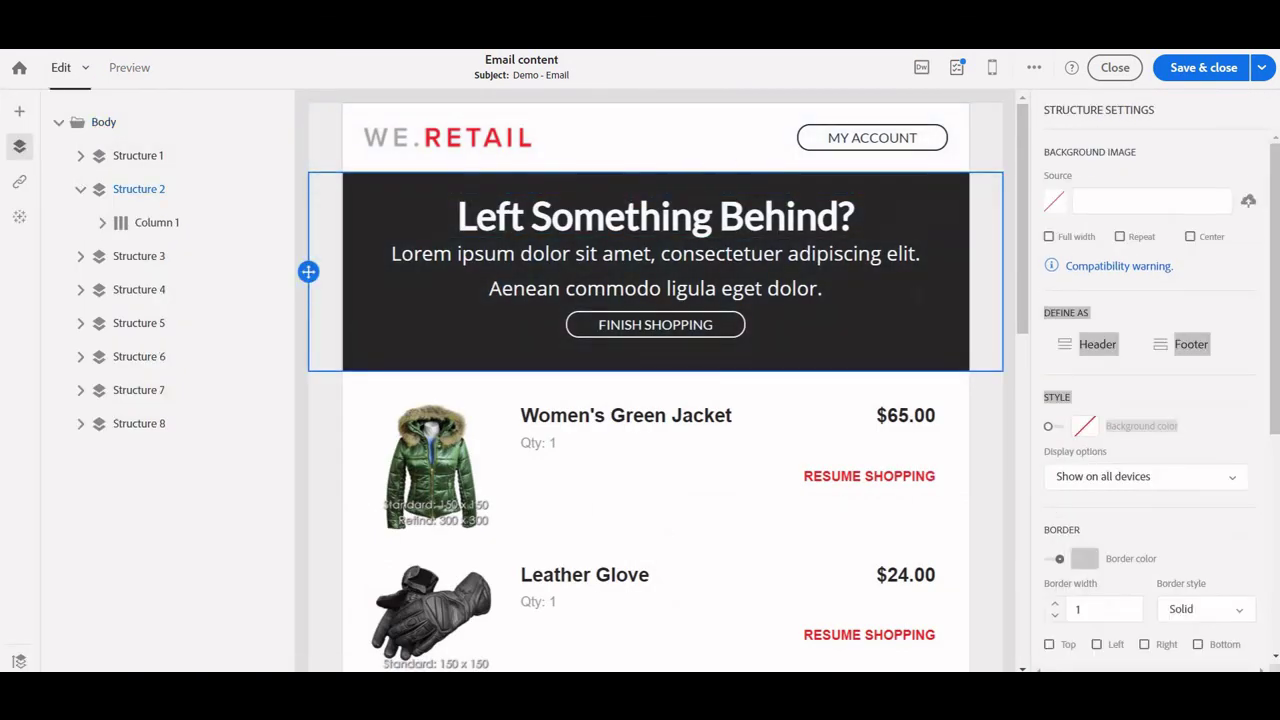
left_click(1187, 477)
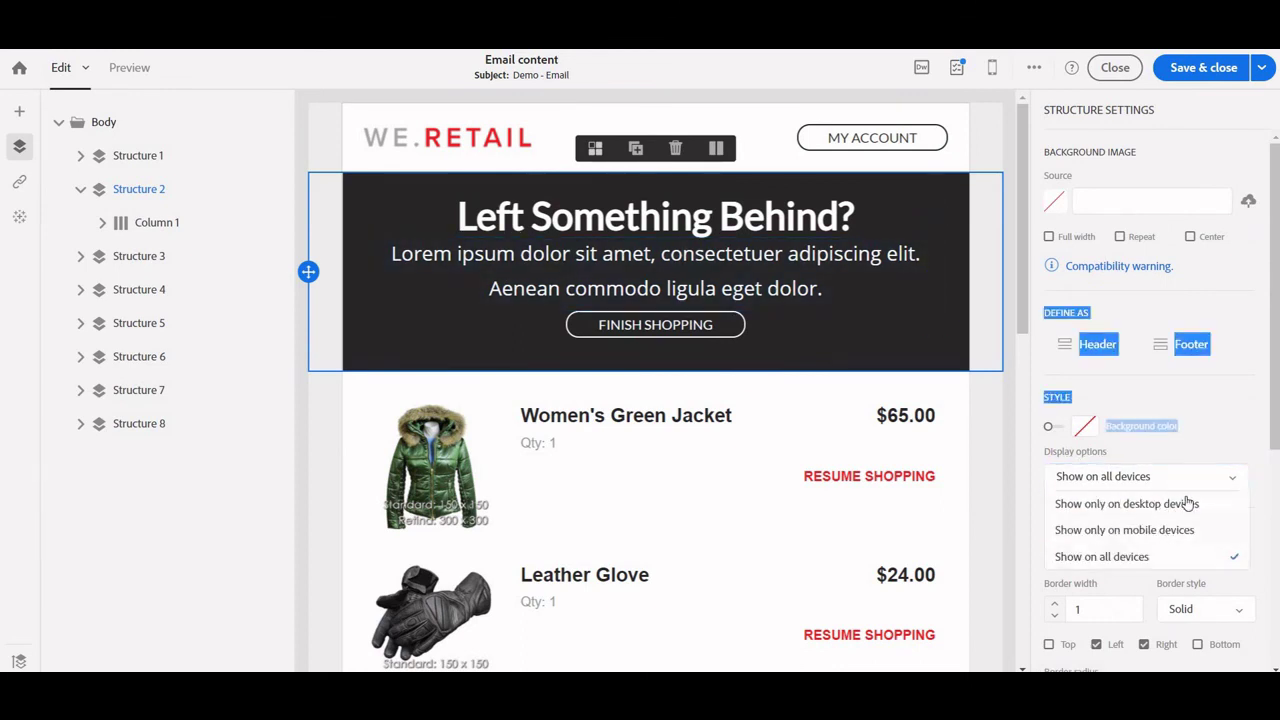
left_click(1187, 504)
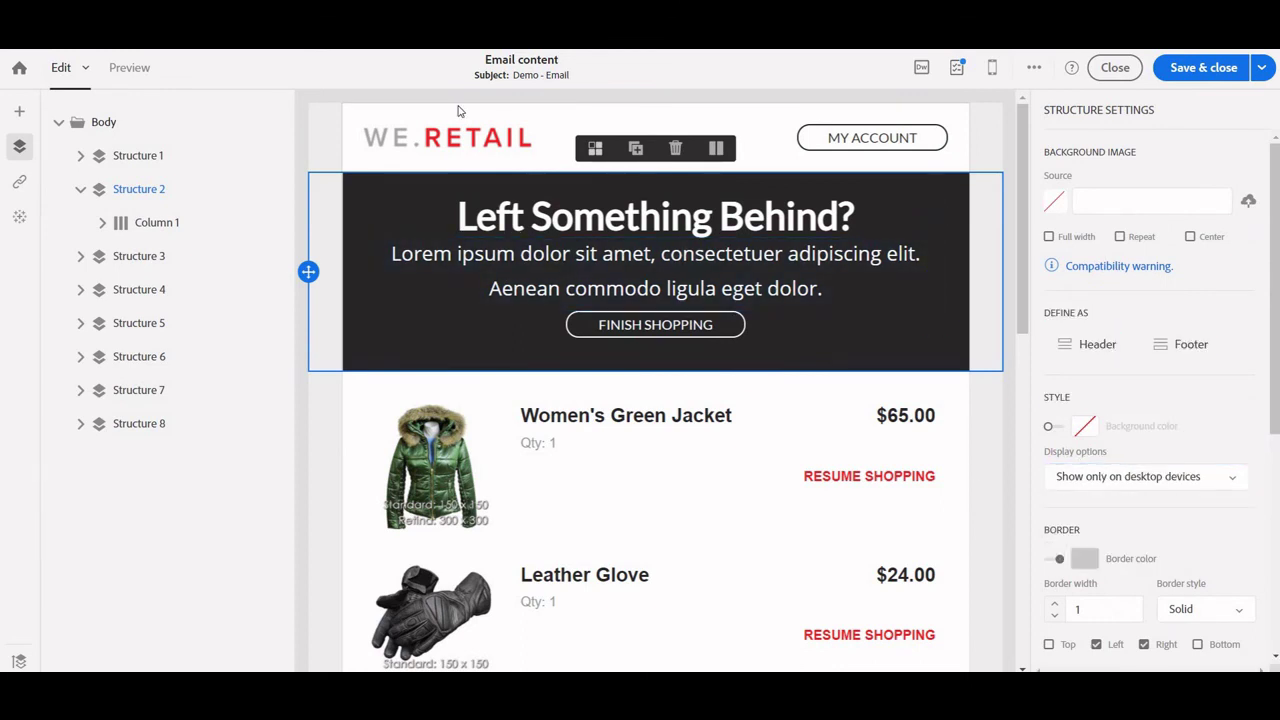
left_click(117, 71)
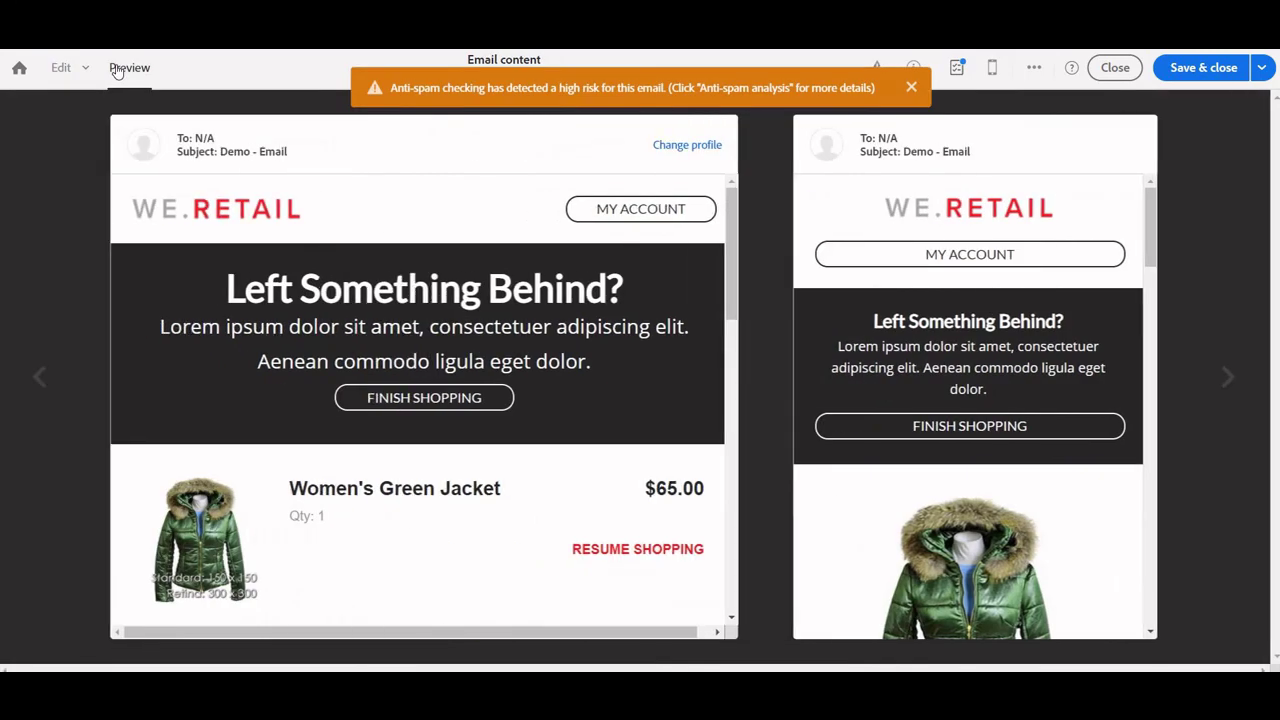